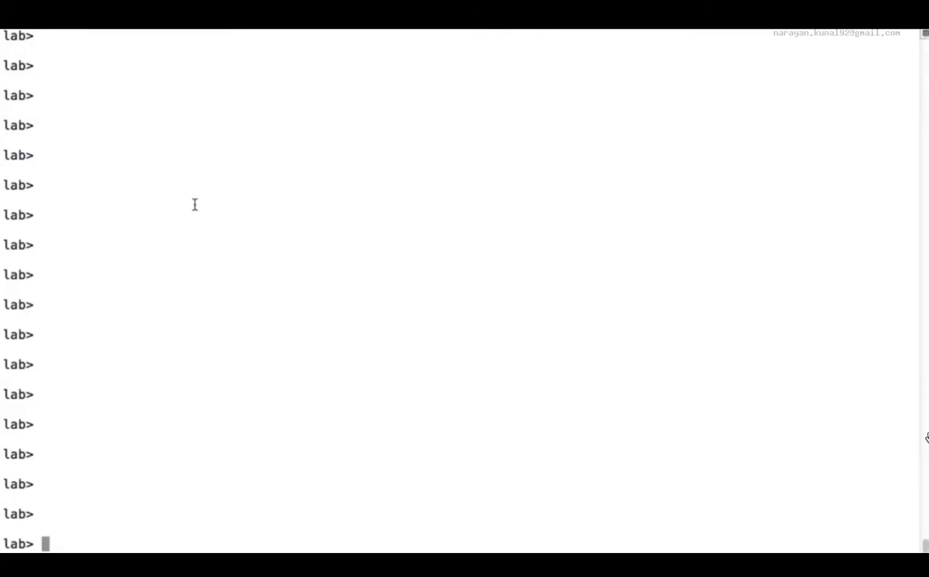
# Run show version and examine the list of installed JUNOS packages, checking its last entry.
pyautogui.write('show version')
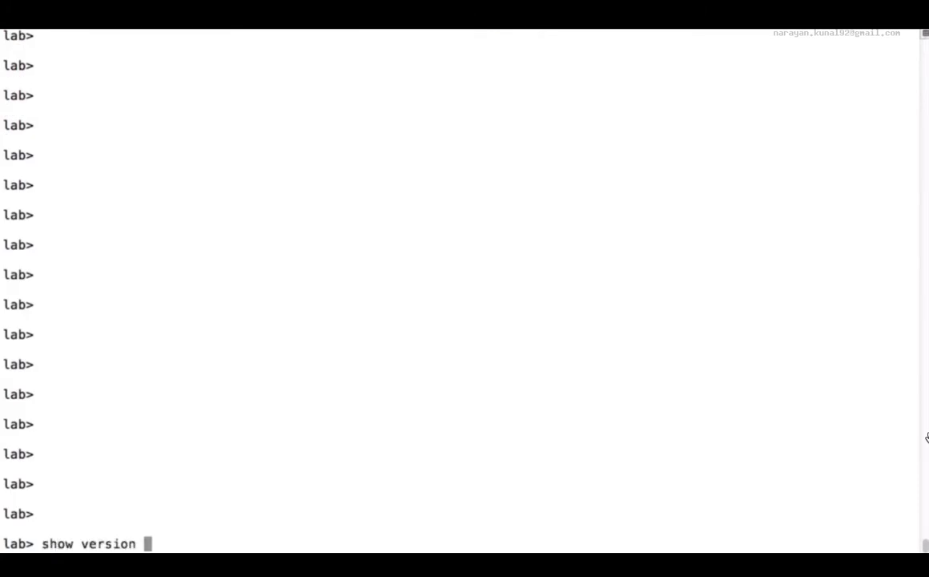
pyautogui.press('Return')
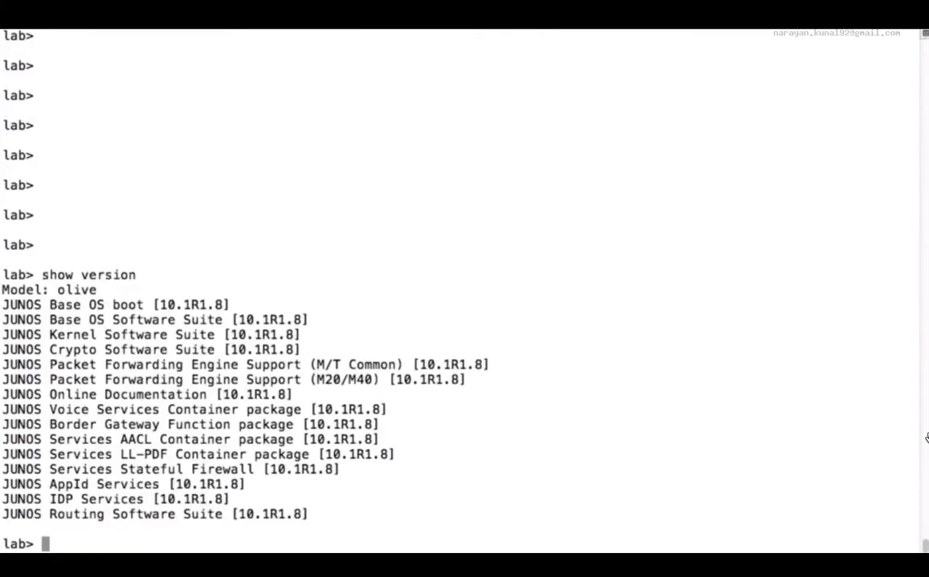
pyautogui.tripleClick(17, 512)
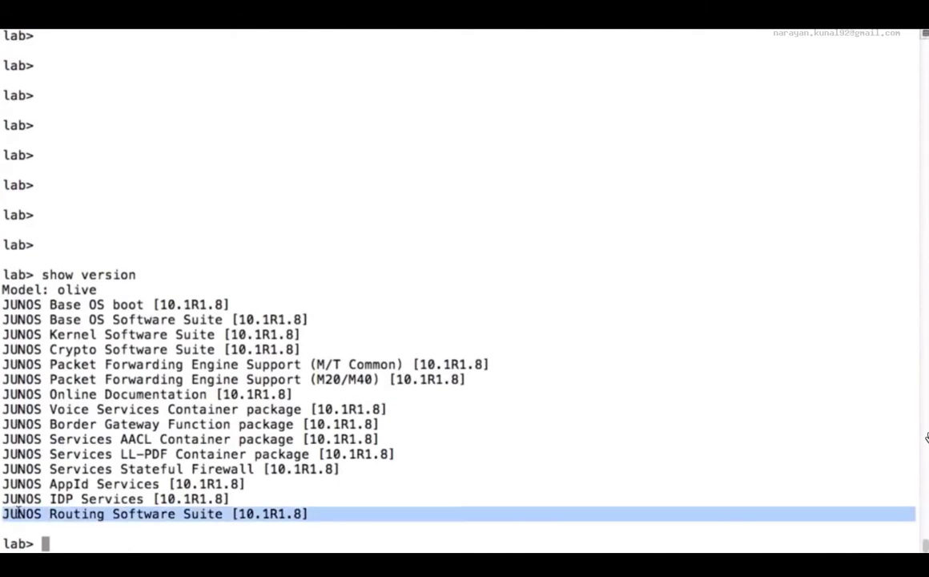
pyautogui.click(48, 453)
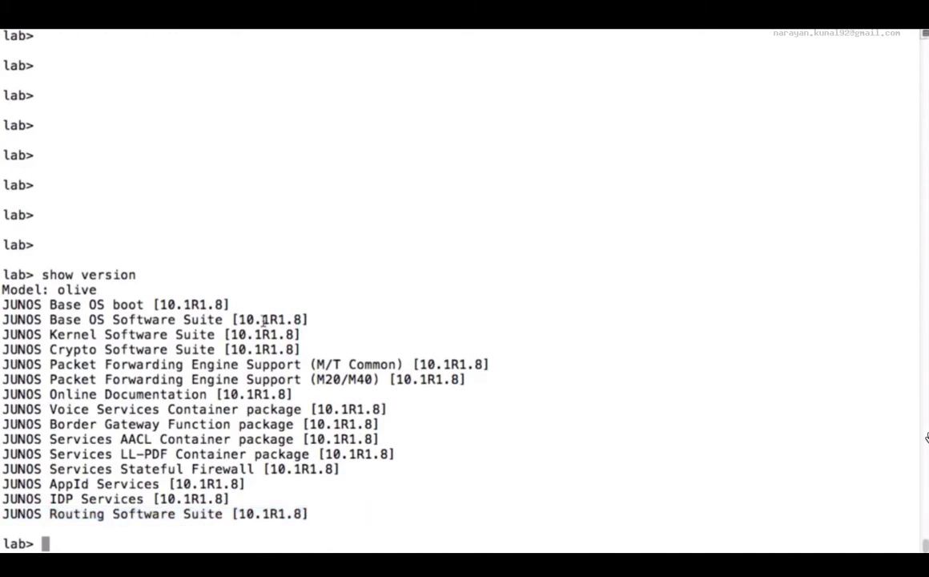
# Install the package /var/tmp/jweb-10.1R1.8-signed.tgz with request system software add, and accept restarting the CLI with the new version.
pyautogui.write('request s')
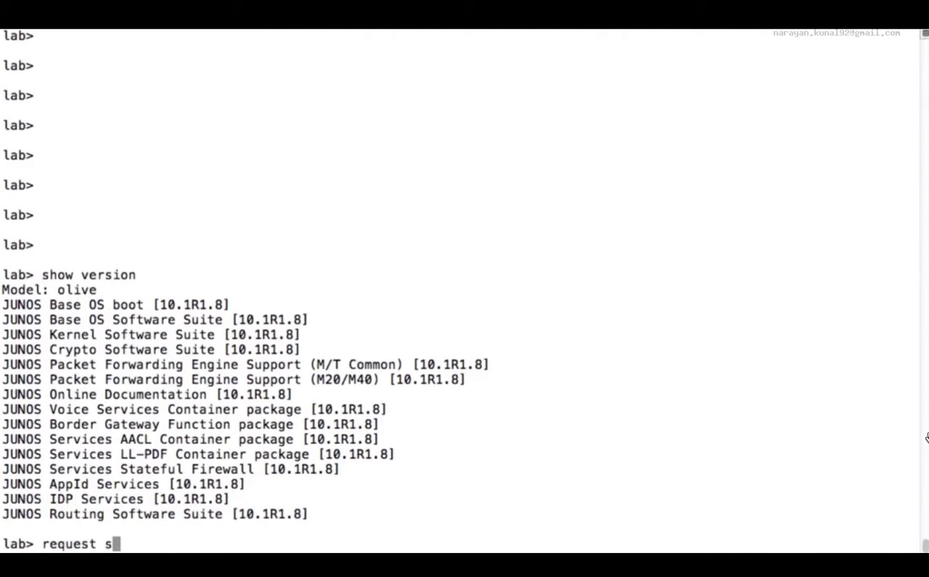
pyautogui.write('ystem software add ')
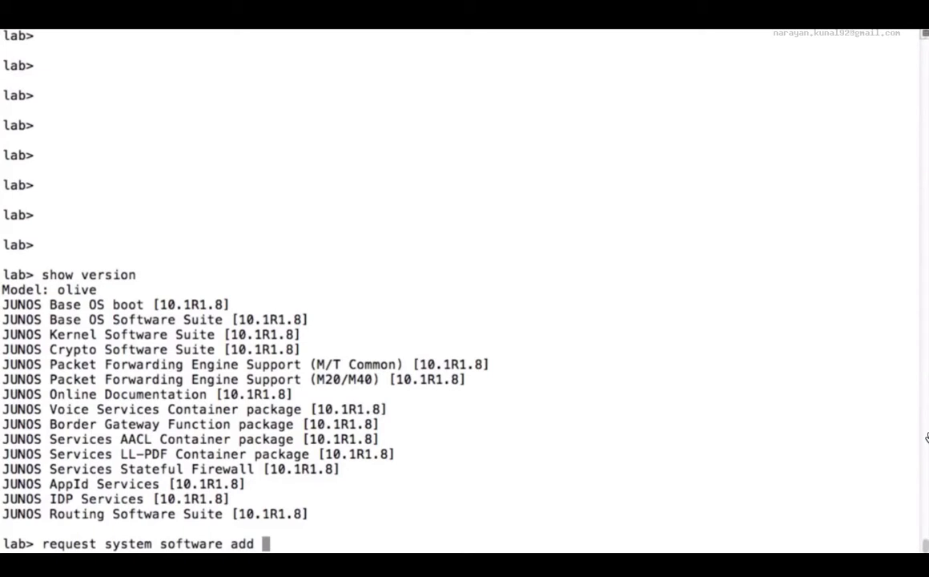
pyautogui.write('/var/tmp/')
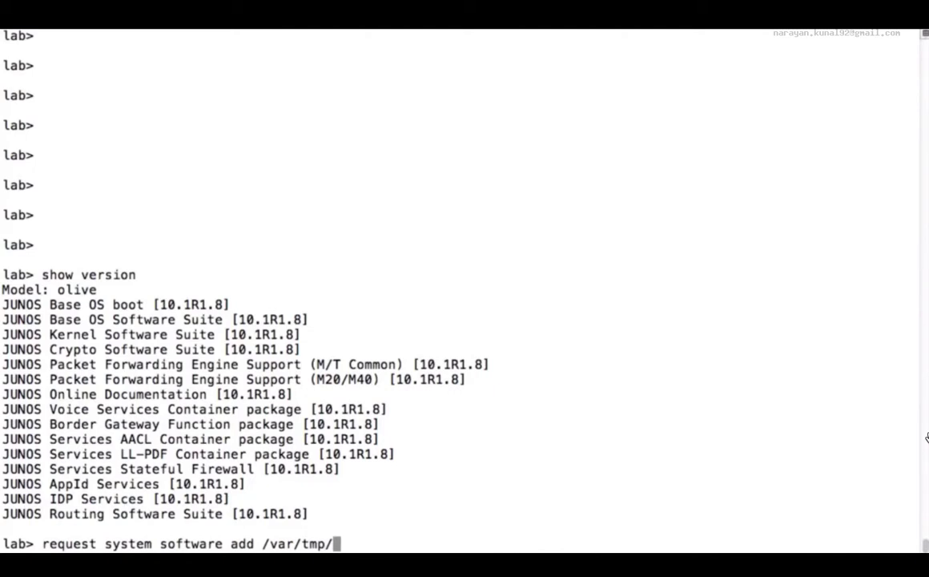
pyautogui.write('j')
pyautogui.press('Tab')
pyautogui.write('we')
pyautogui.press('Tab')
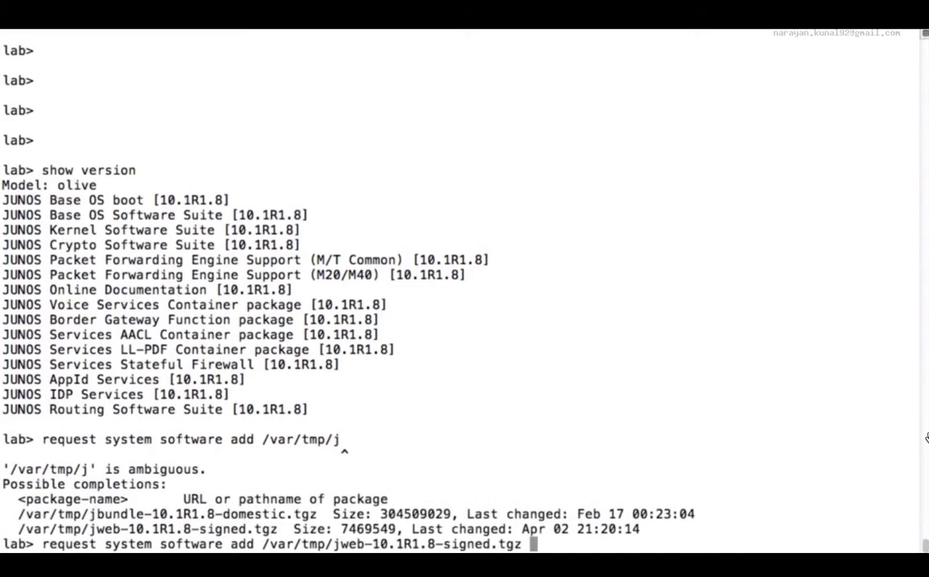
pyautogui.write('?')
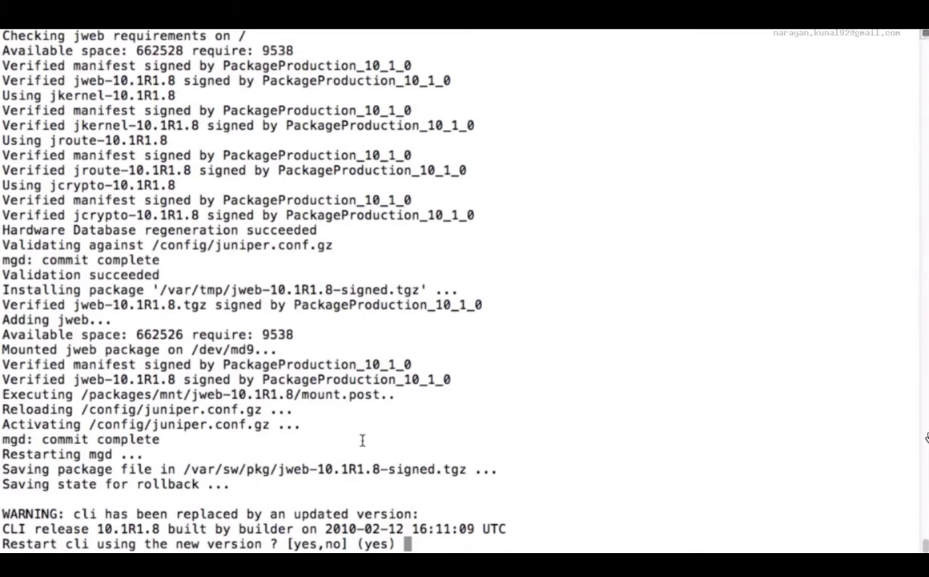
pyautogui.press('Return')
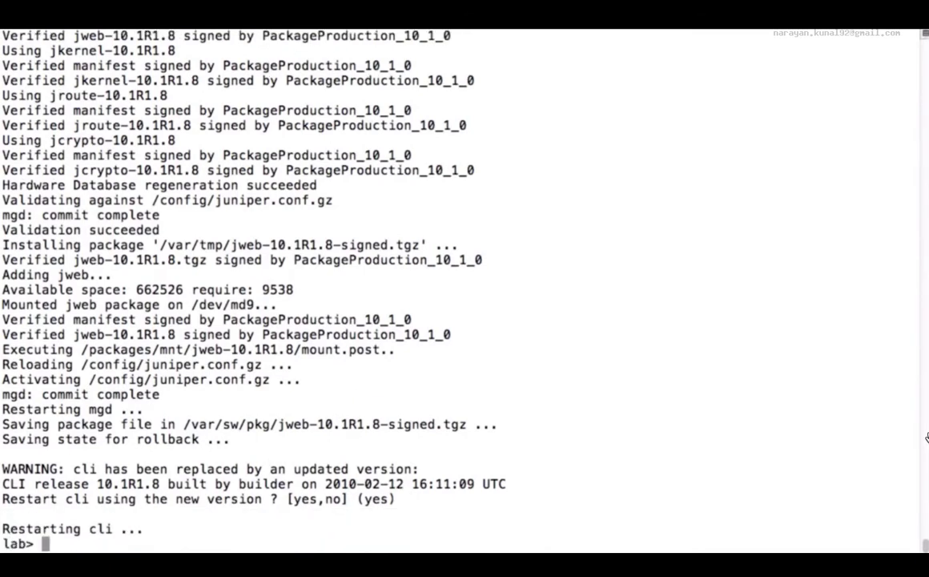
# Run show version again and check the package list for the Web Management entry.
pyautogui.write('show version')
pyautogui.press('Return')
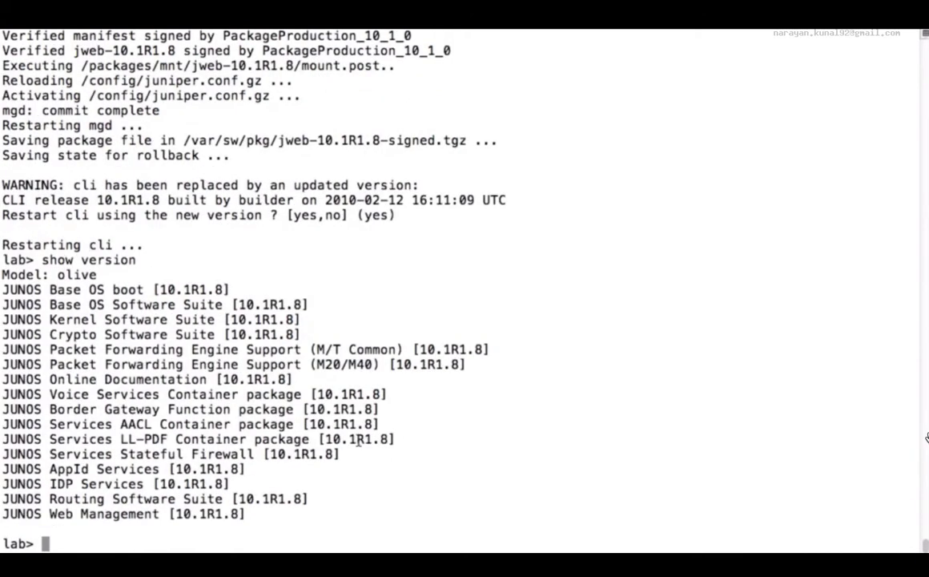
pyautogui.tripleClick(123, 515)
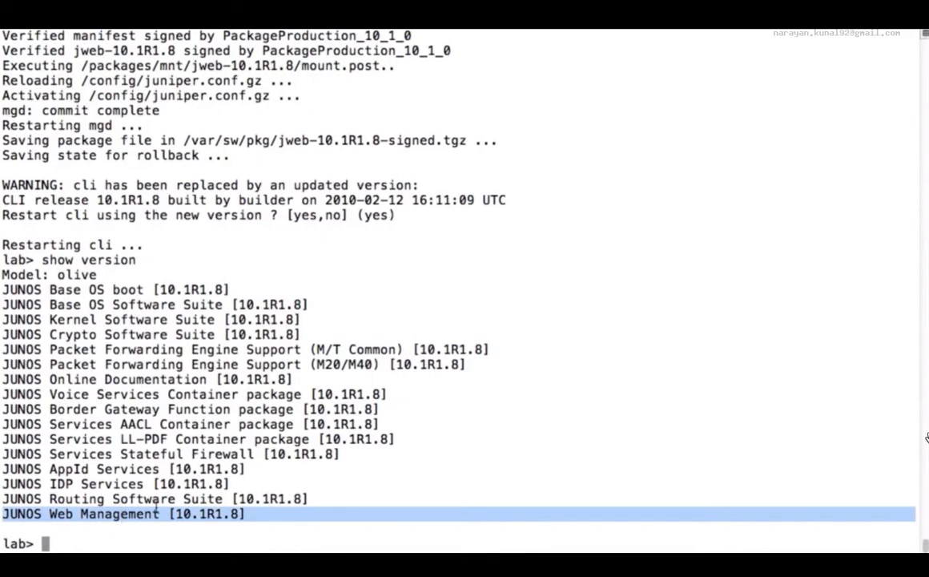
pyautogui.click(439, 437)
# In configuration mode, enable HTTP access with set system services web-management http, and apply it with commit and-quit.
pyautogui.write('configure')
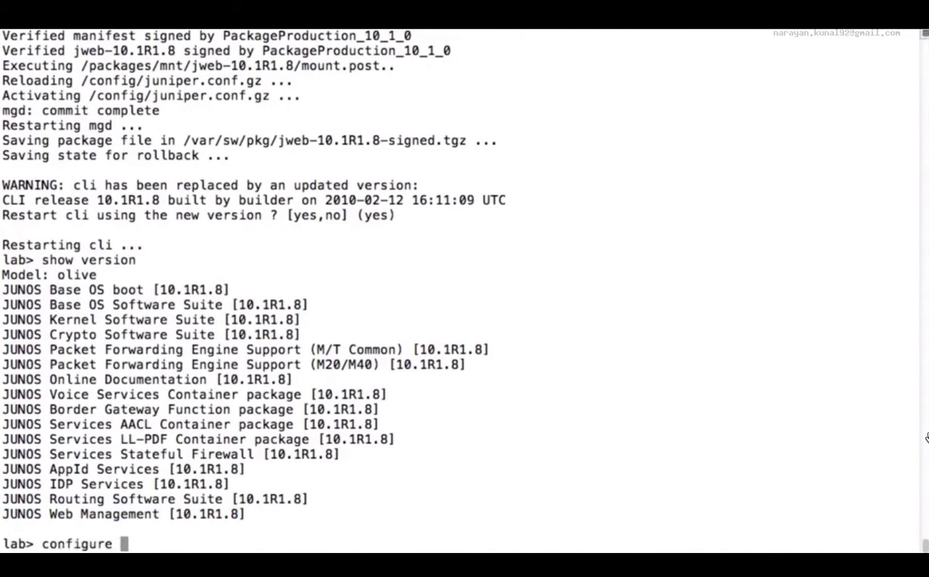
pyautogui.press('Return')
pyautogui.write('set system se')
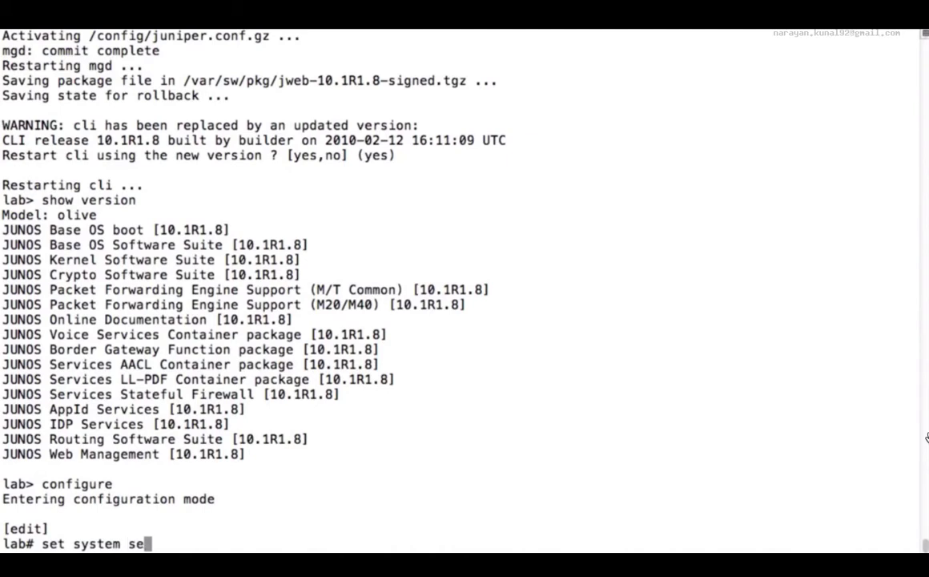
pyautogui.write('rvices web-management http')
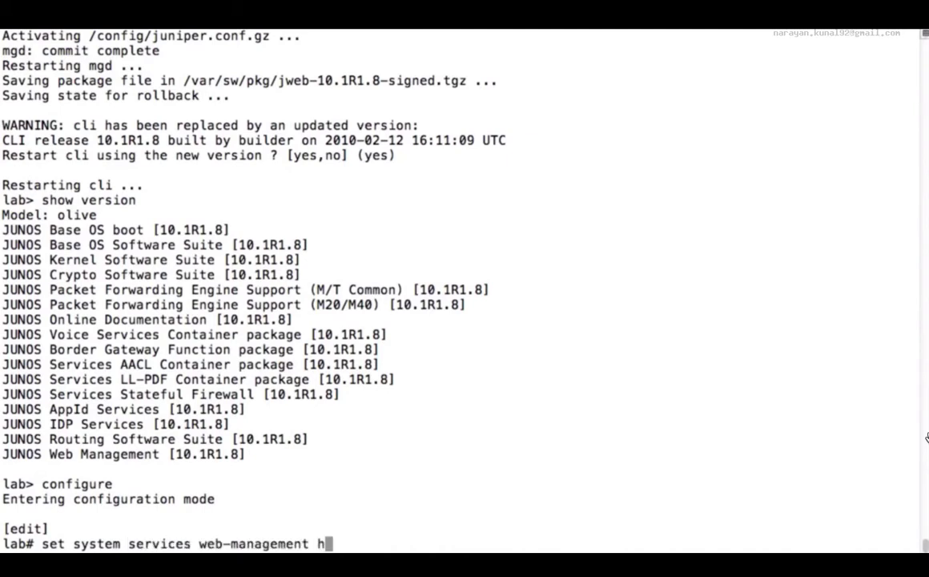
pyautogui.press('Return')
pyautogui.write('commit and-quit')
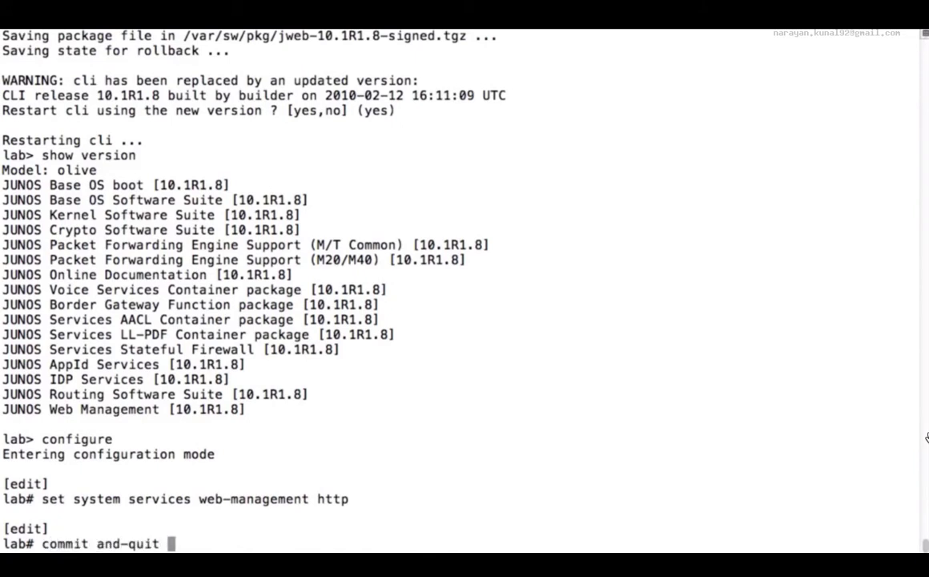
pyautogui.press('Return')
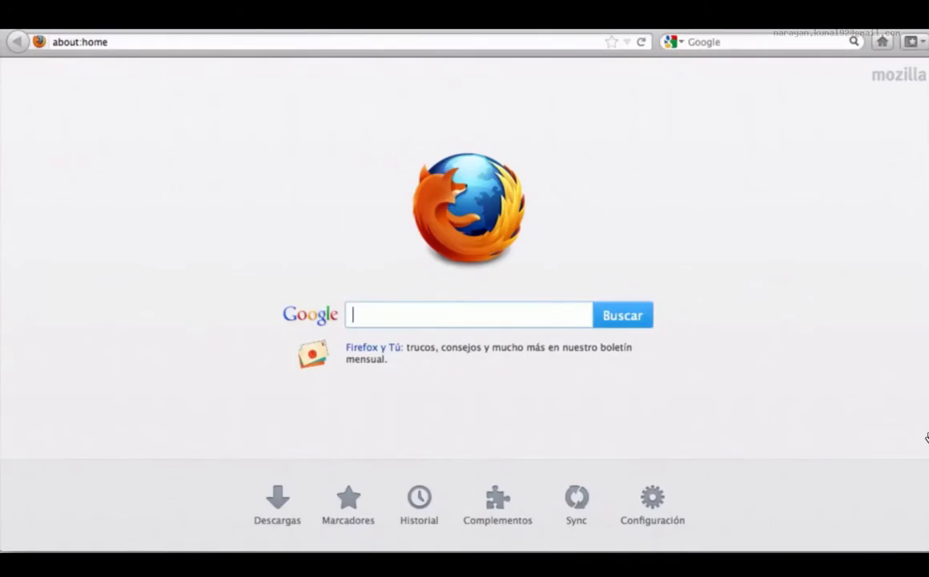
# Switch to Firefox and open the device's web interface at 192.168.254.241.
pyautogui.click(221, 39)
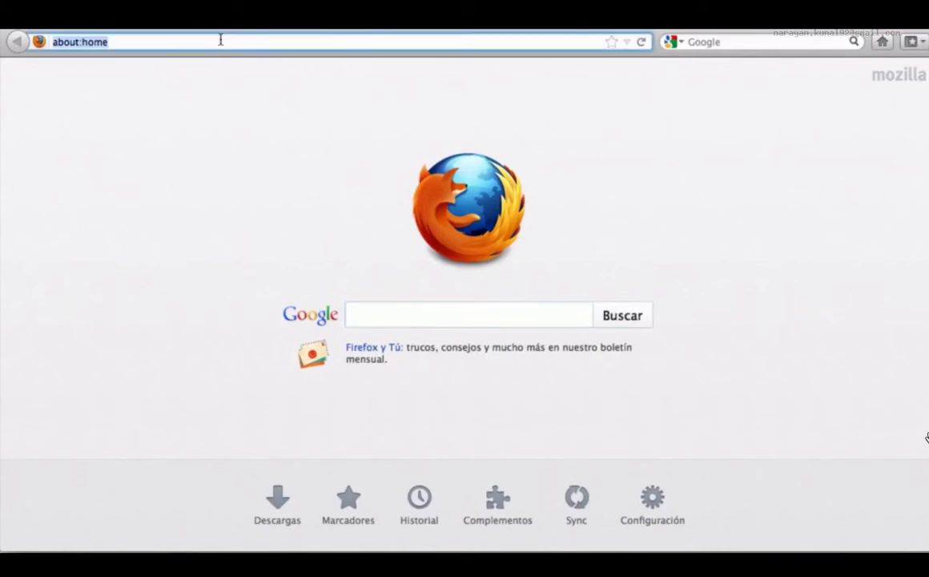
pyautogui.write('http://192')
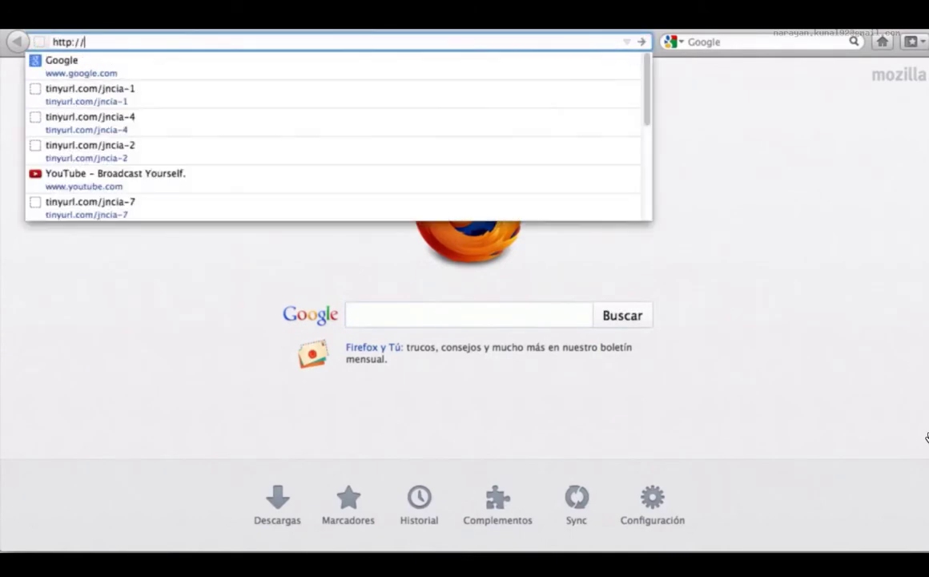
pyautogui.write('.1')
pyautogui.press('Down')
pyautogui.press('Return')
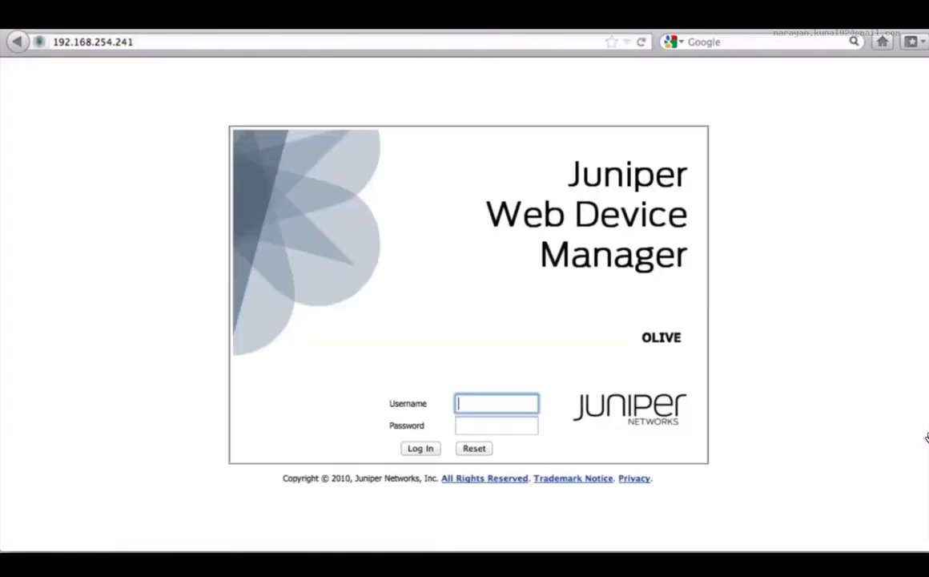
# Log in to the Juniper Web Device Manager as lab, entering the account password.
pyautogui.write('lab')
pyautogui.press('Tab')
pyautogui.write('lab123')
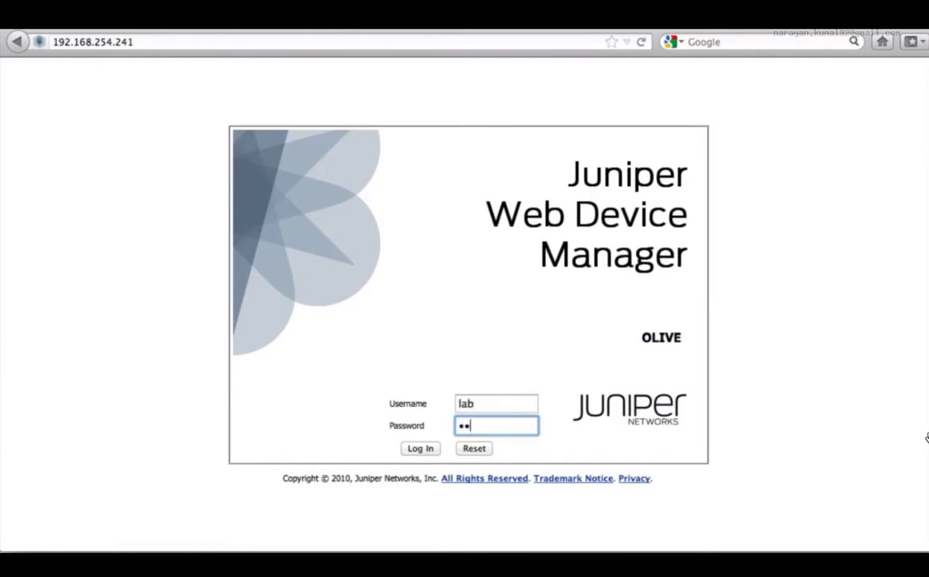
pyautogui.write('4')
pyautogui.press('Return')
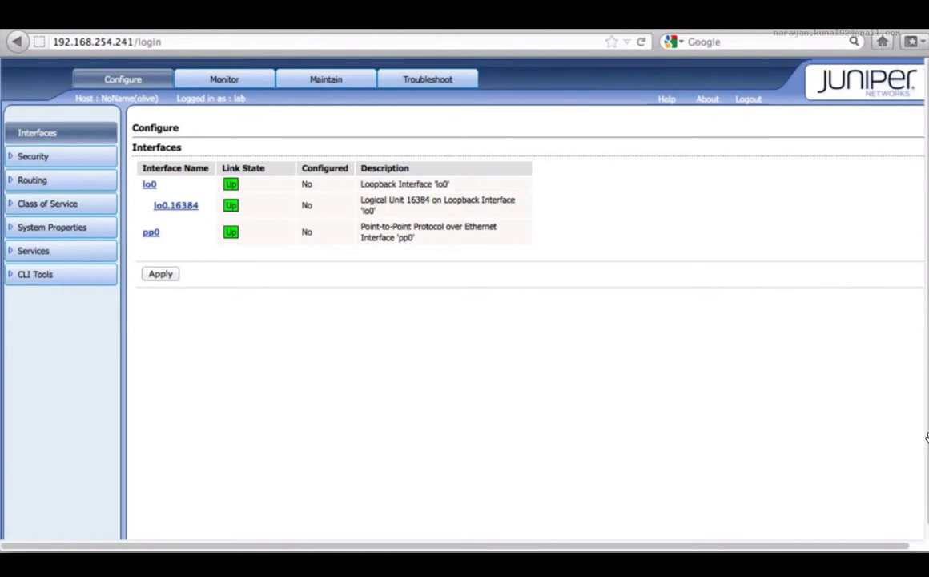
# Open the static routing configuration and start a new route entry with IPV4 as the address type.
pyautogui.click(77, 165)
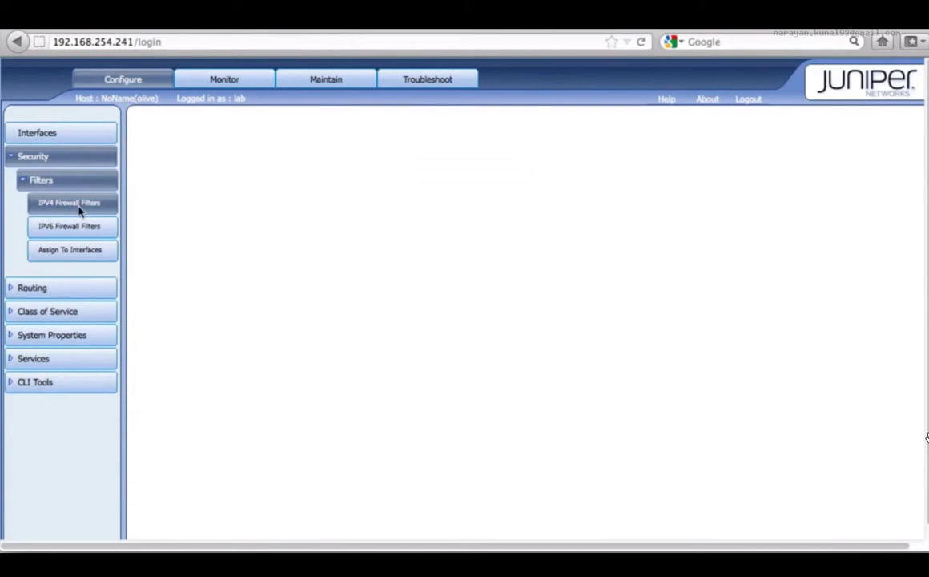
pyautogui.click(33, 287)
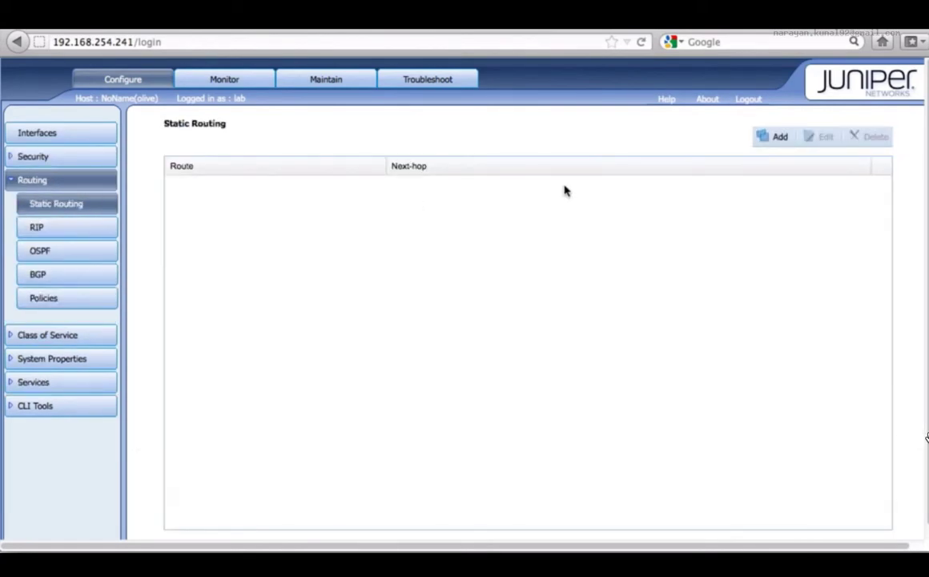
pyautogui.click(762, 137)
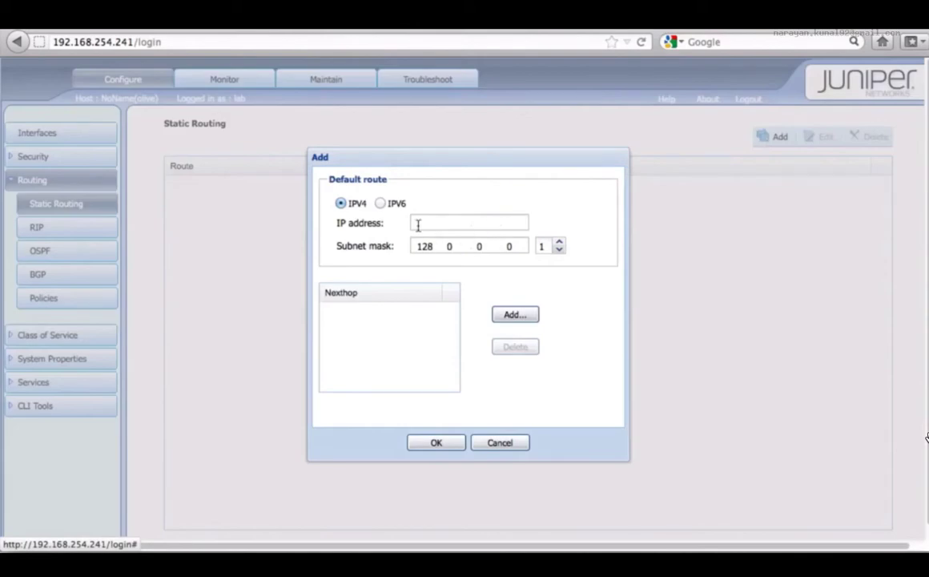
pyautogui.click(382, 203)
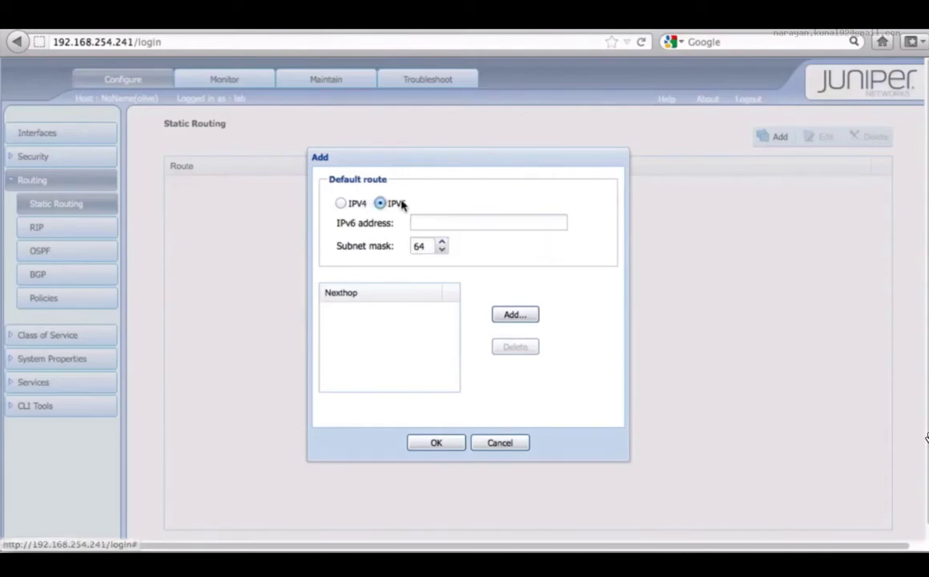
pyautogui.click(342, 206)
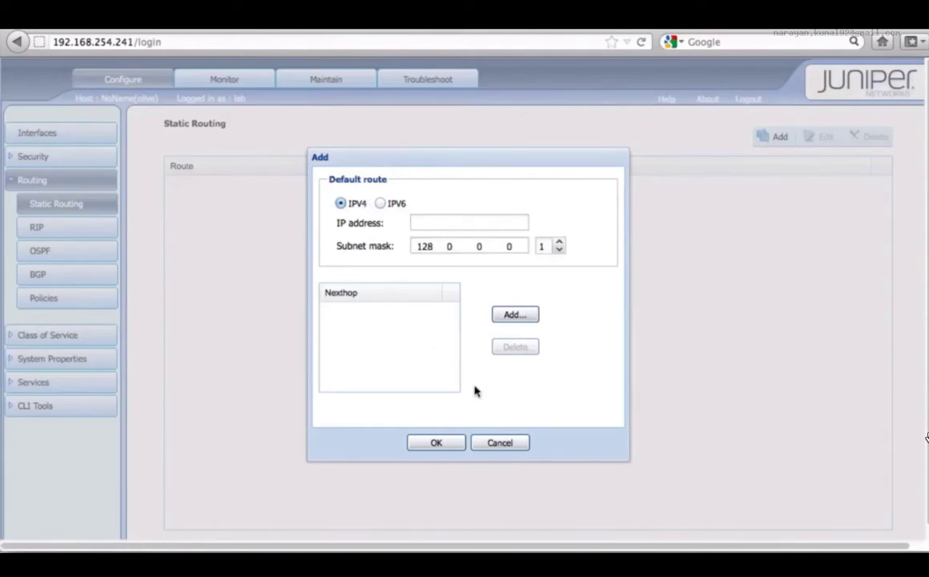
# Set the new static route's destination to 1.1.1.0 with subnet mask 255.0.0.0 (prefix length 8).
pyautogui.click(447, 220)
pyautogui.write('222')
pyautogui.press('BackSpace')
pyautogui.press('BackSpace')
pyautogui.press('BackSpace')
pyautogui.write('1')
pyautogui.write('.1')
pyautogui.write('.1')
pyautogui.write('.0')
# Add 2.2.2.2 as the route's next hop and try to submit the static route.
pyautogui.click(513, 317)
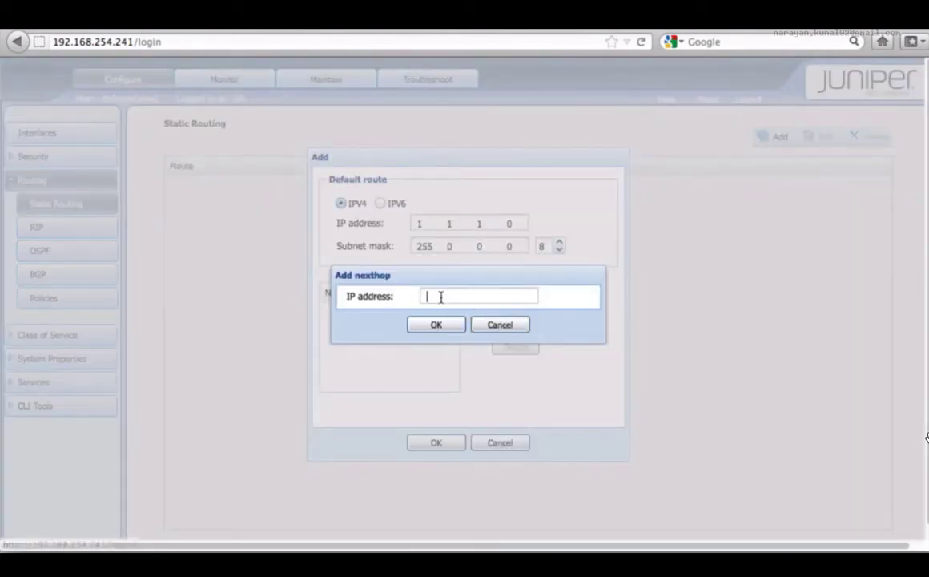
pyautogui.write('2 2 2 2')
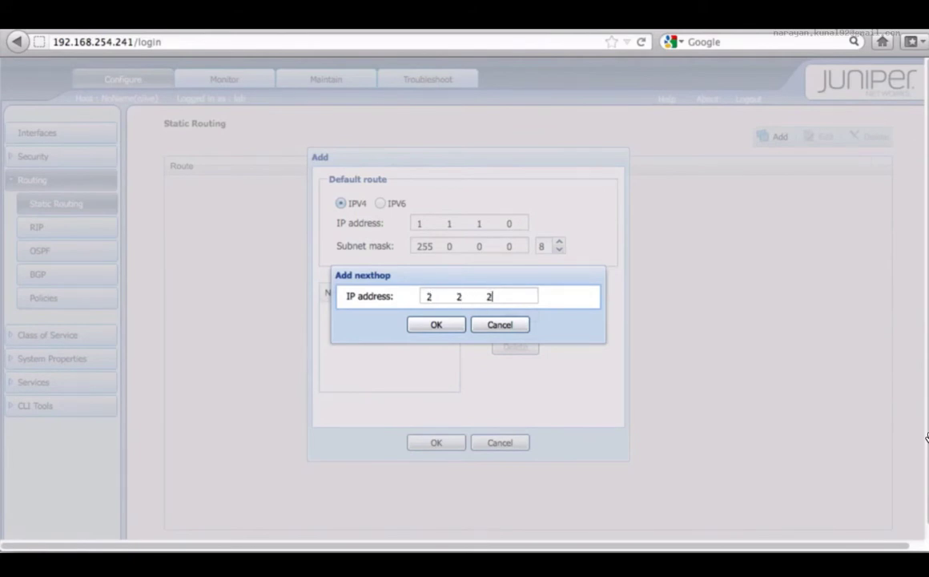
pyautogui.click(445, 321)
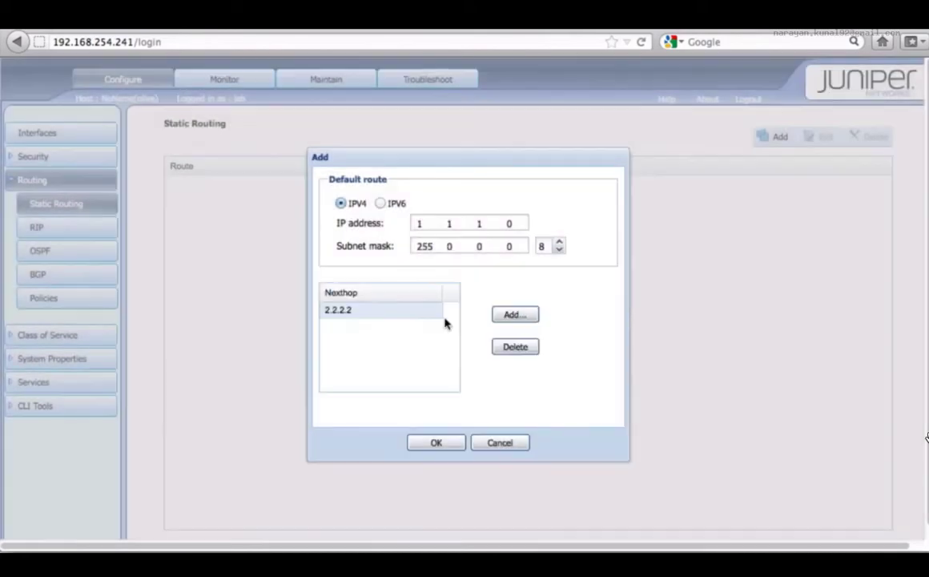
pyautogui.click(436, 445)
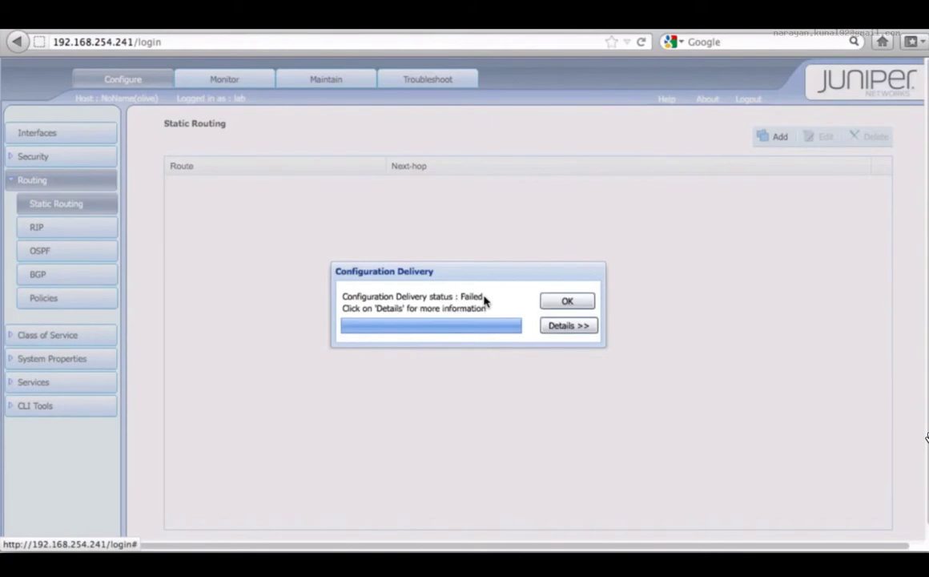
# Read through the configuration delivery details for the submitted route and dismiss the report.
pyautogui.click(566, 329)
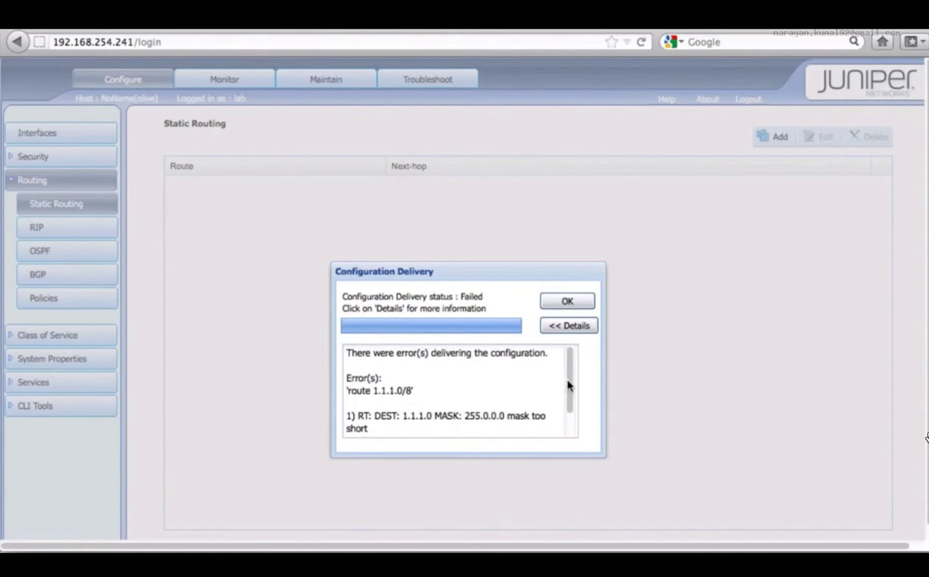
pyautogui.moveTo(570, 386); pyautogui.dragTo(562, 429)
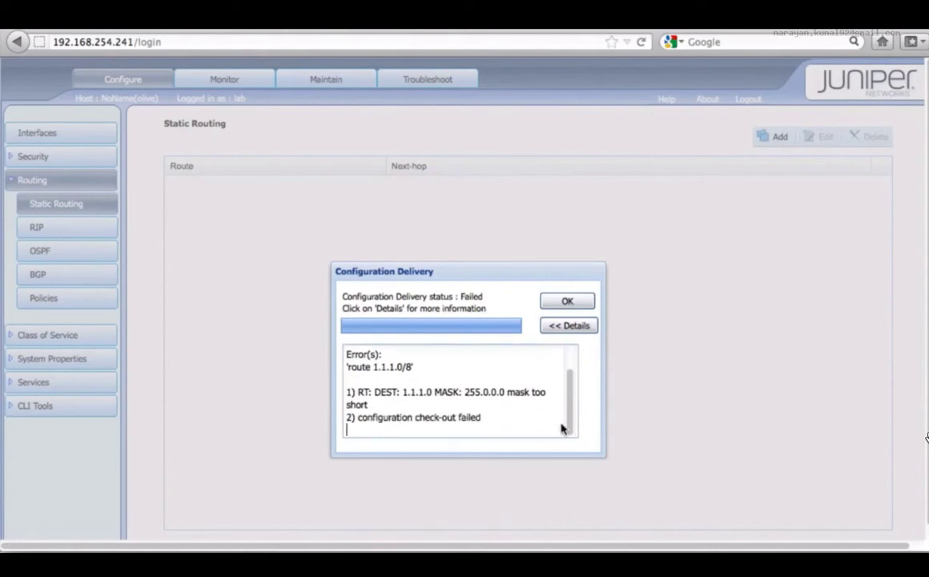
pyautogui.click(568, 305)
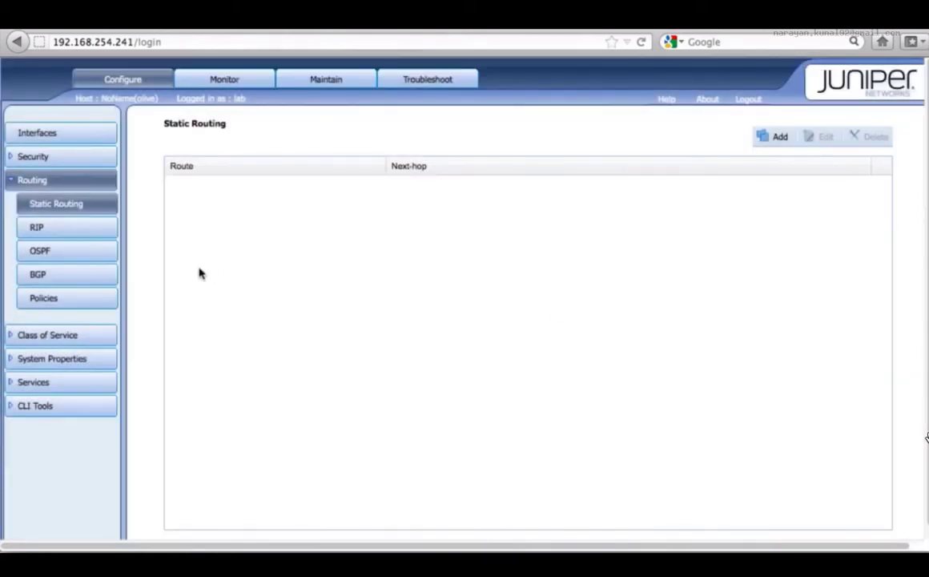
# Look through the configuration pages for RIP, OSPF, BGP, Class of Service, System Identity, Management Access, and Date Time.
pyautogui.click(78, 232)
pyautogui.click(69, 249)
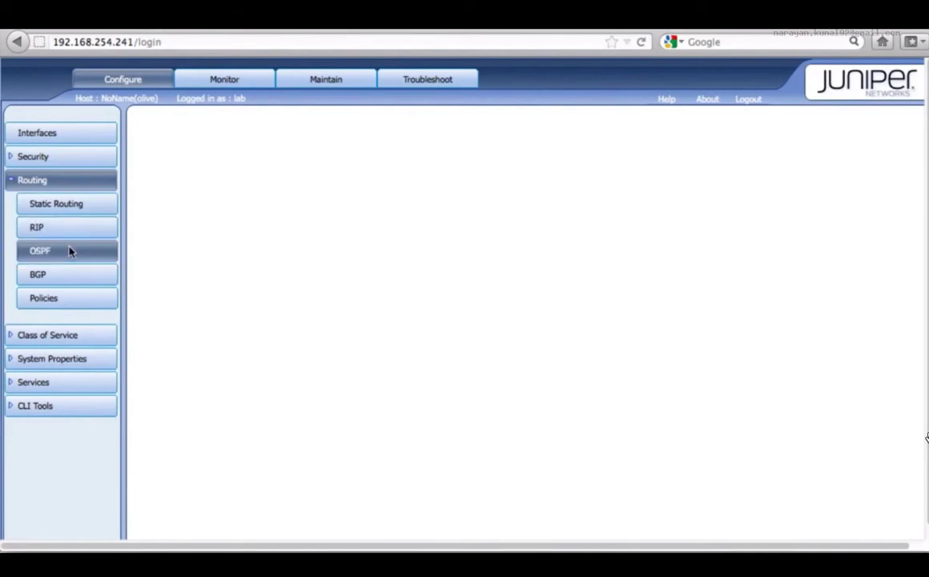
pyautogui.click(46, 275)
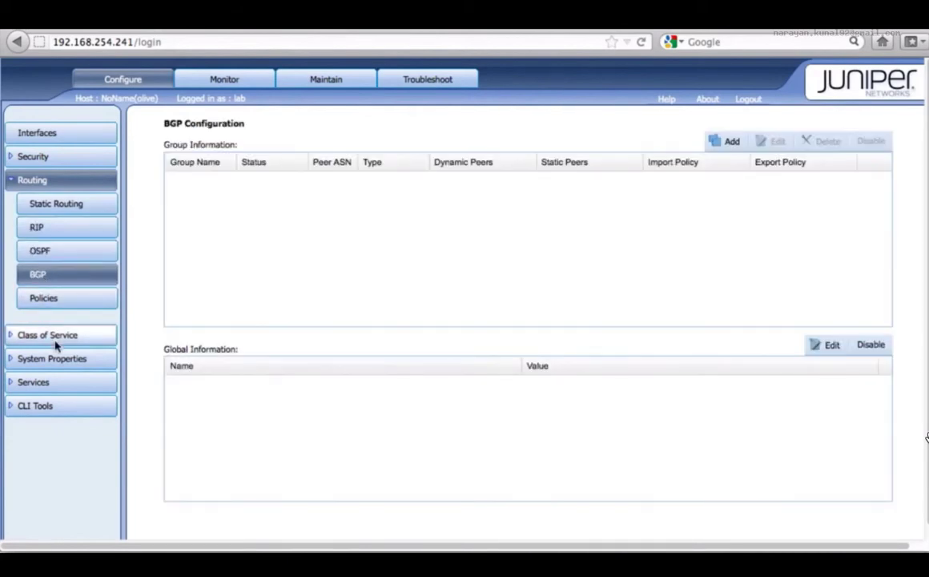
pyautogui.click(54, 337)
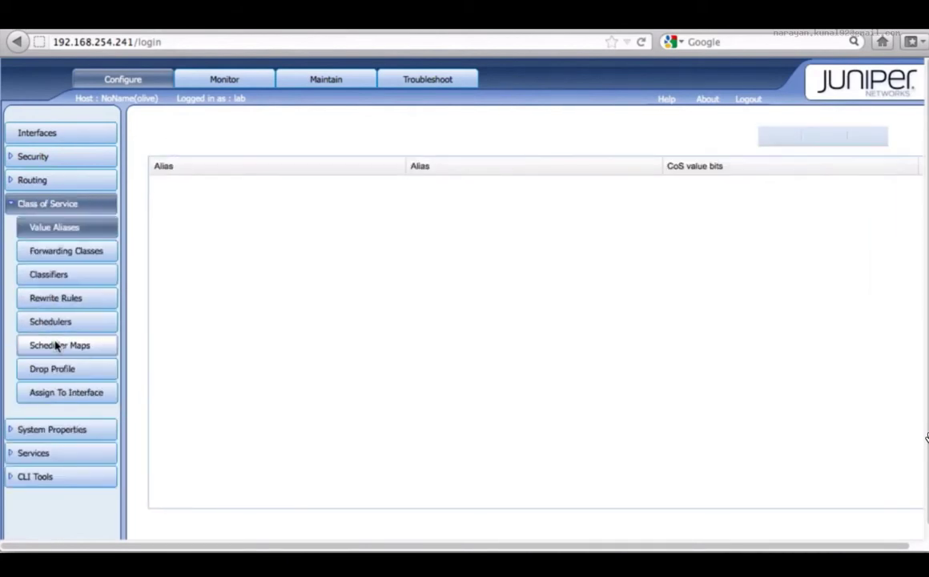
pyautogui.click(31, 430)
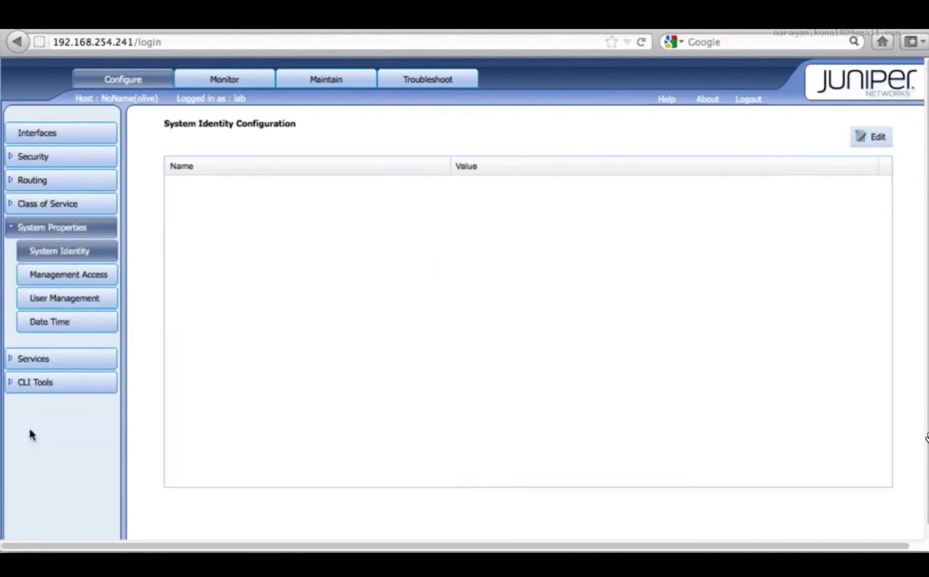
pyautogui.click(67, 276)
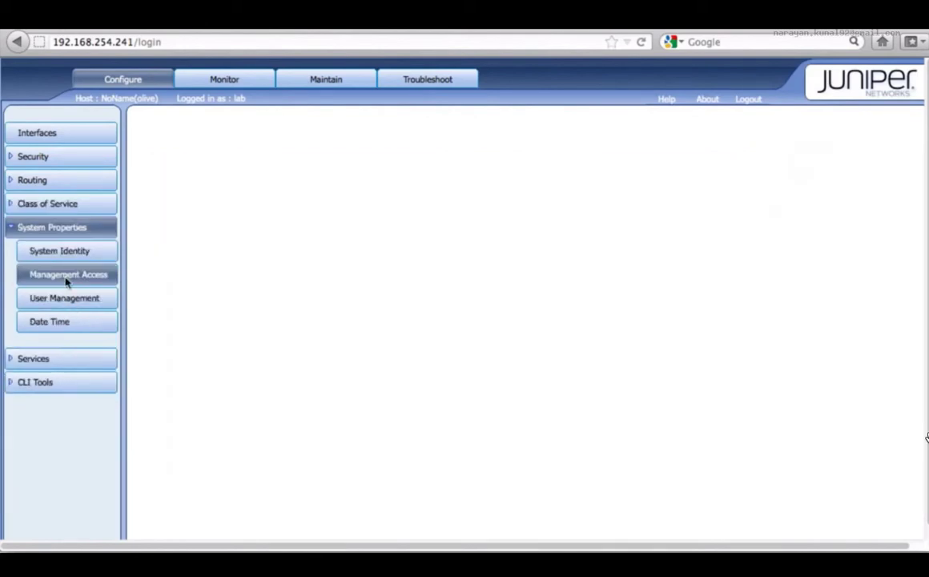
pyautogui.click(44, 321)
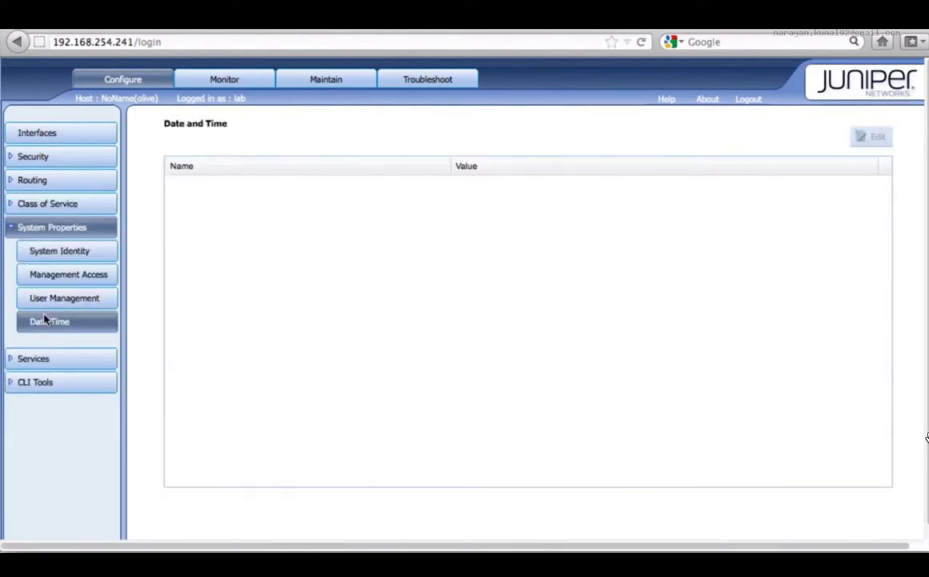
# Open interface port monitoring and list the ports for all FPCs.
pyautogui.click(222, 80)
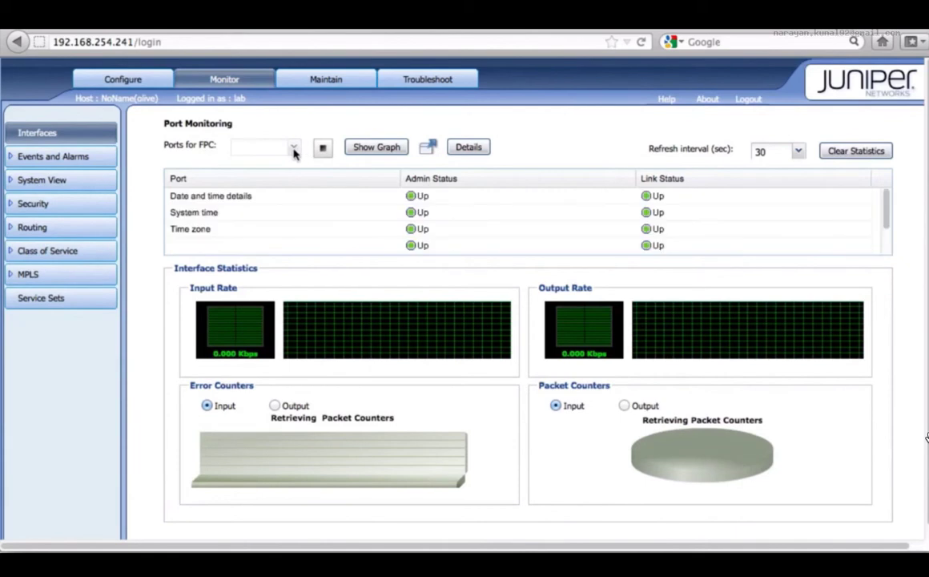
pyautogui.click(294, 152)
pyautogui.click(270, 164)
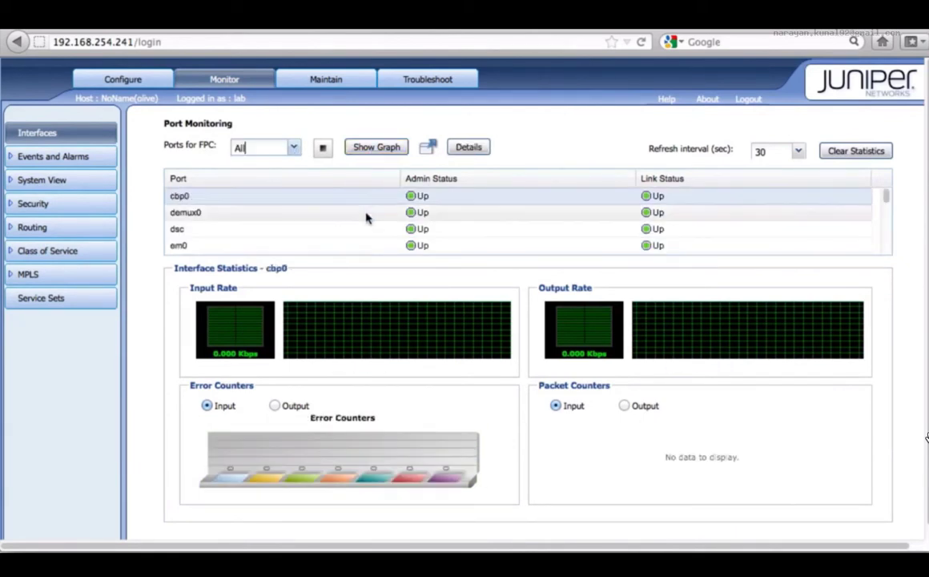
# Find port em5 in the monitored ports and display its interface statistics graphs.
pyautogui.scroll(-3, 369, 207)
pyautogui.scroll(-2, 366, 217)
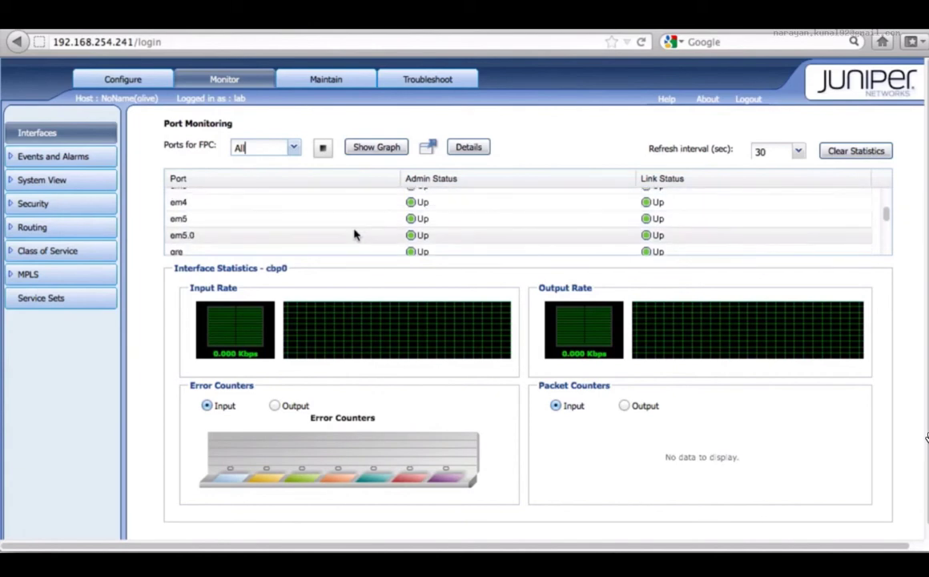
pyautogui.click(355, 234)
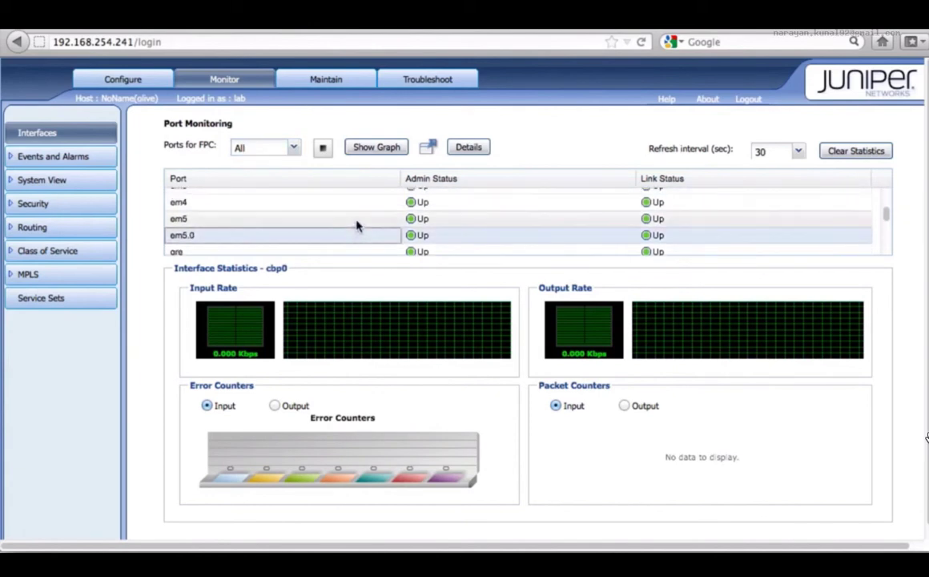
pyautogui.click(357, 224)
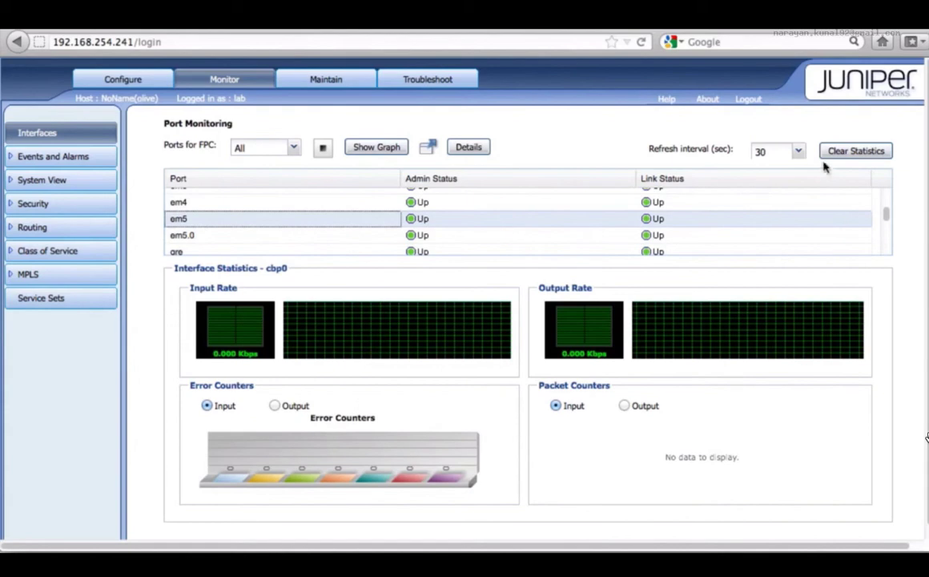
pyautogui.click(385, 157)
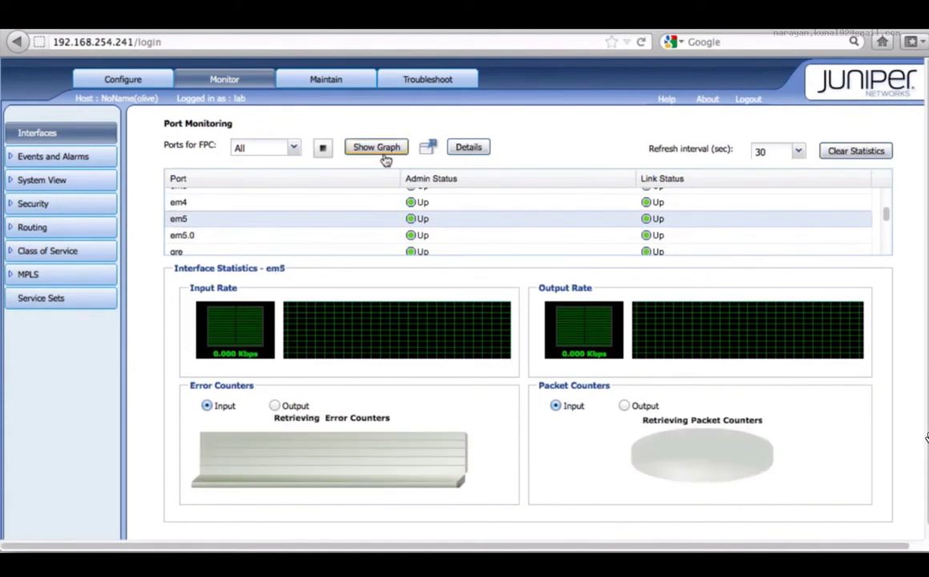
# View the device's alarms and its events in the monitoring section.
pyautogui.scroll(-1, 398, 399)
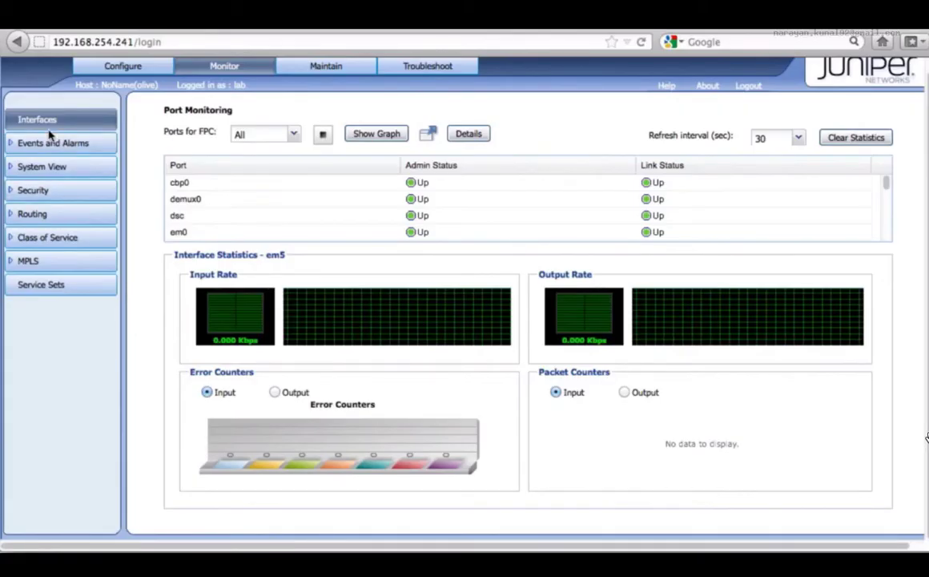
pyautogui.click(29, 142)
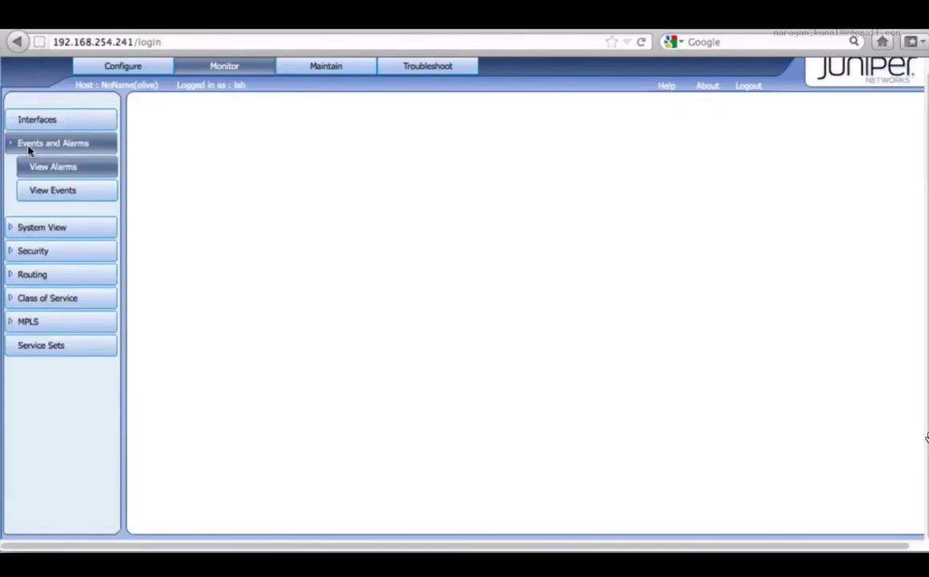
pyautogui.click(56, 199)
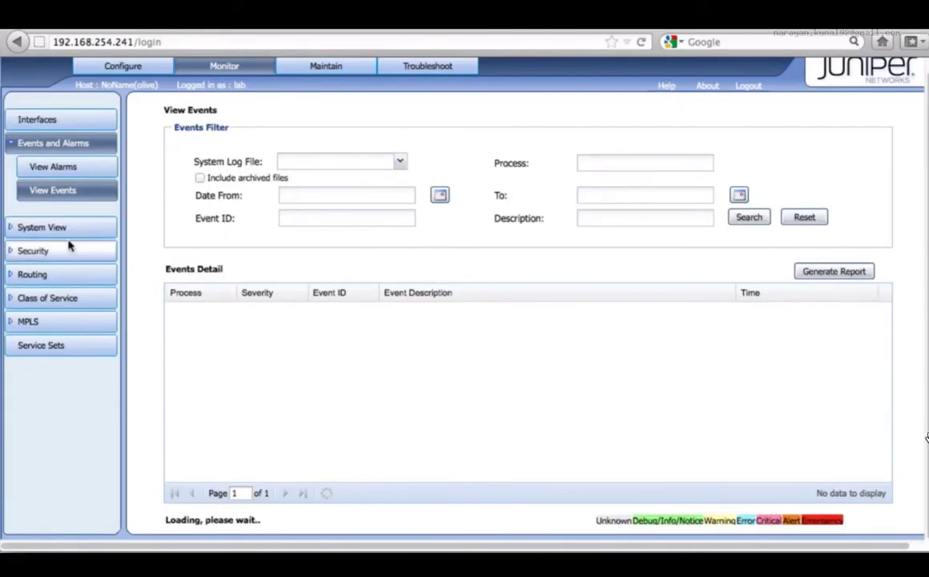
# Open the monitored route information, request a report of the inet.0 routes, and cancel the report.html download.
pyautogui.click(50, 277)
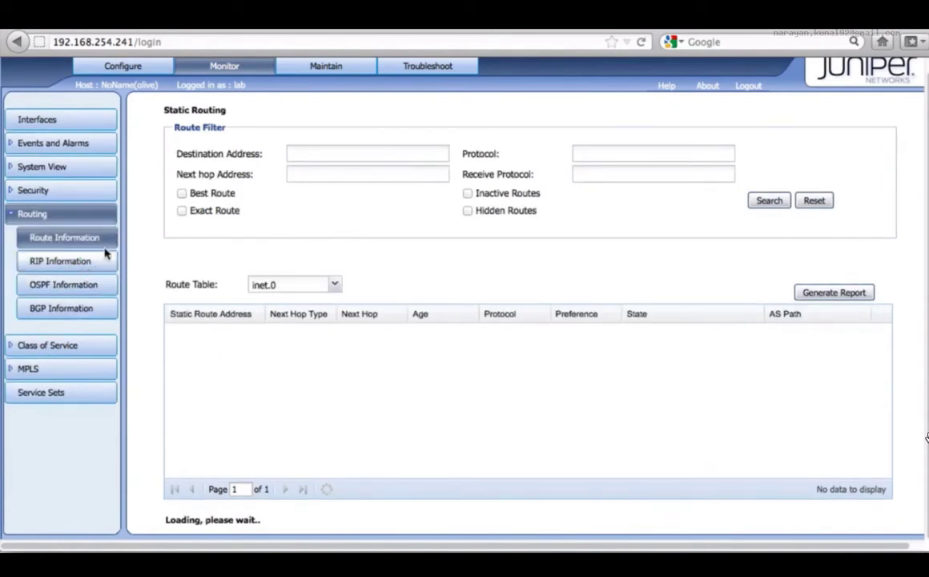
pyautogui.click(837, 292)
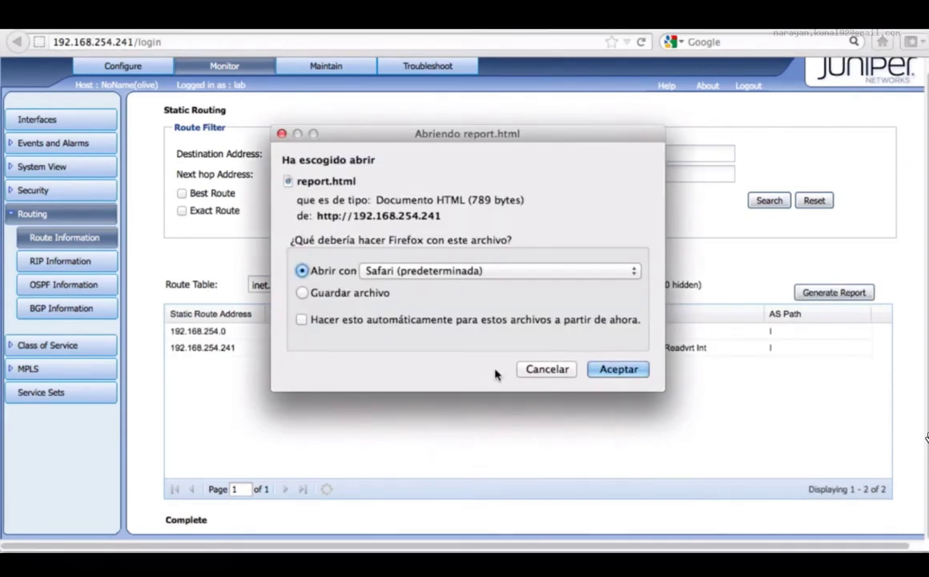
pyautogui.click(497, 270)
pyautogui.click(508, 265)
pyautogui.click(547, 369)
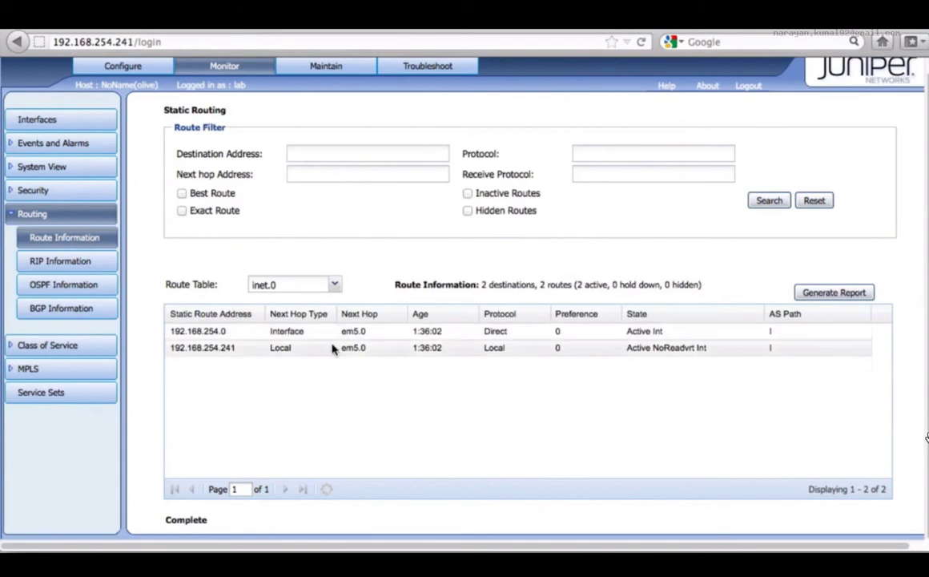
# Open the configuration management upload page and the configuration history in the maintenance section.
pyautogui.click(311, 66)
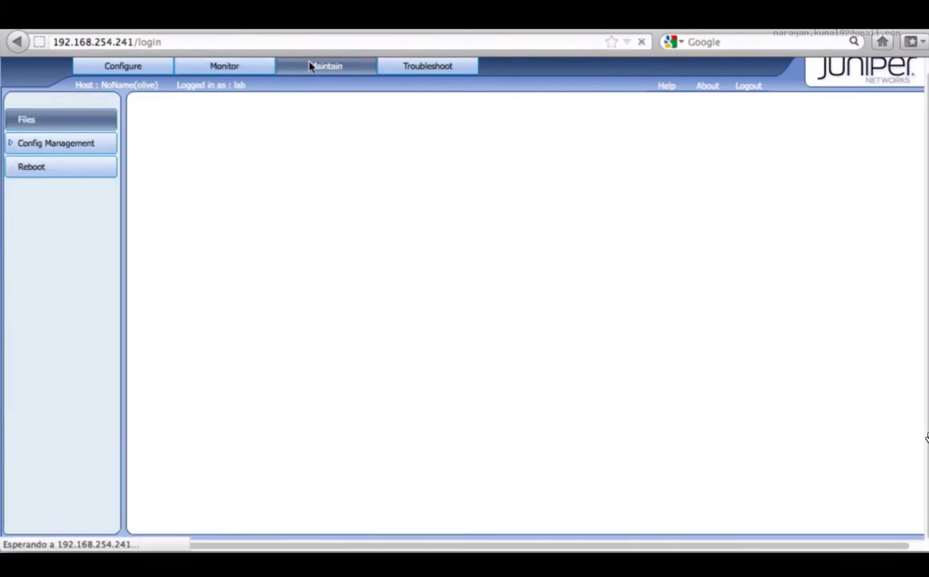
pyautogui.click(79, 142)
pyautogui.click(48, 169)
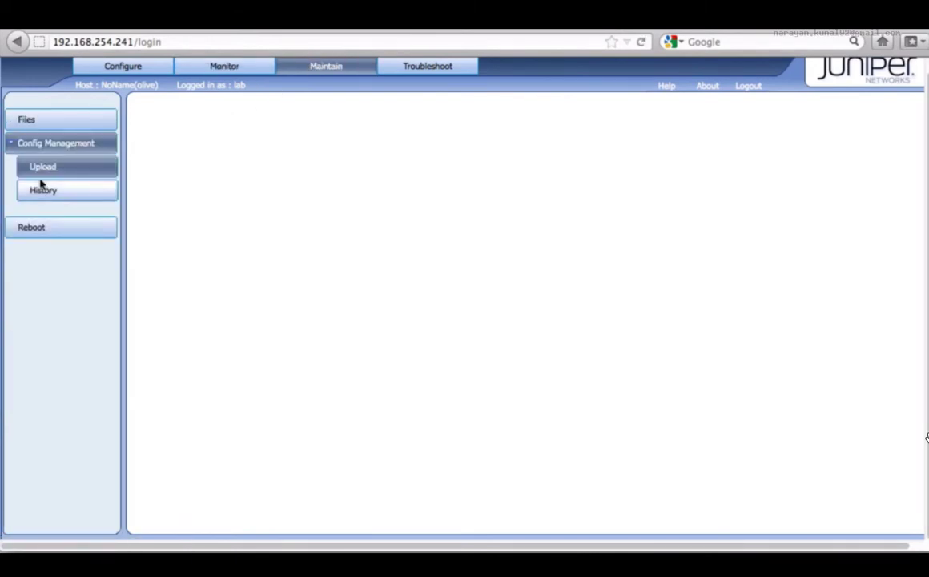
pyautogui.click(59, 198)
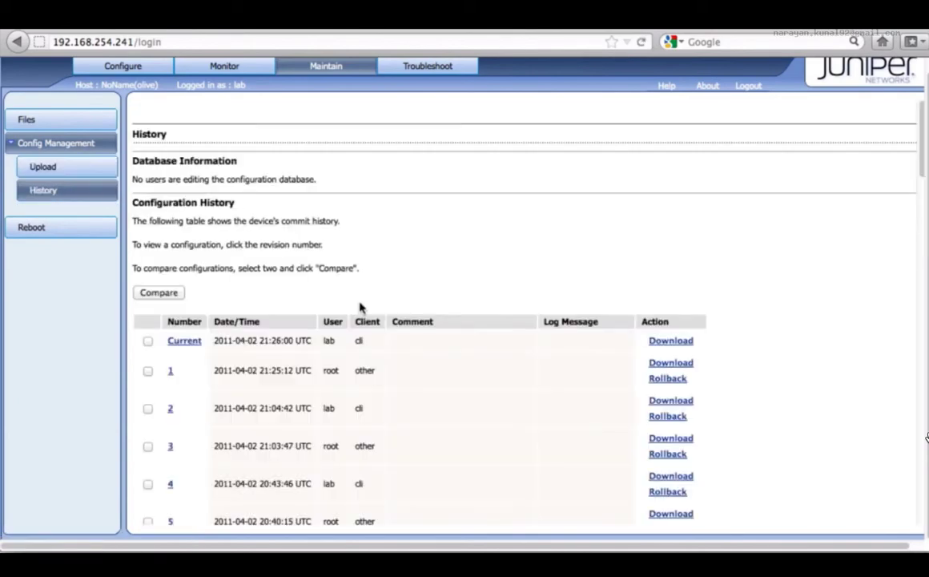
# Examine the commit history table's comments and log messages, highlighting the log message of revision 9.
pyautogui.scroll(-2, 360, 307)
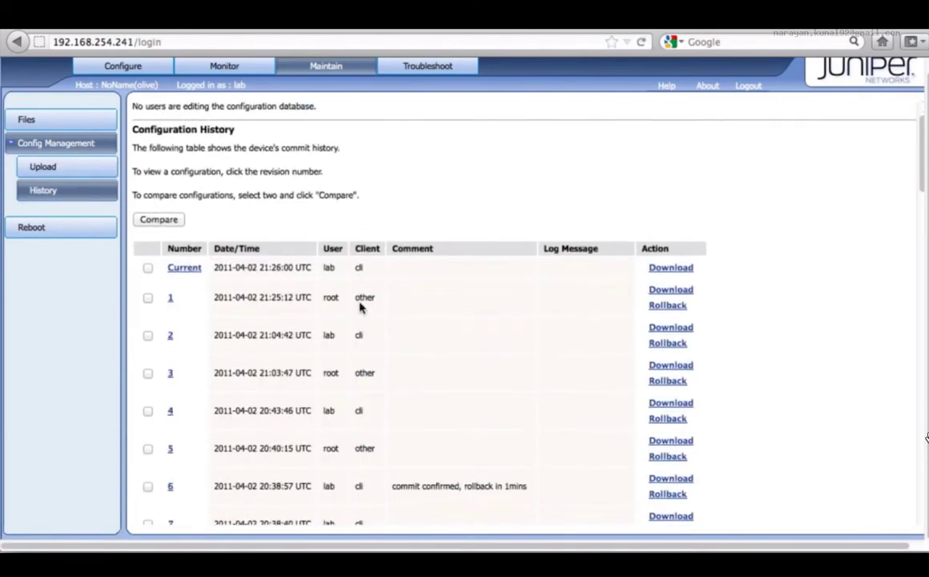
pyautogui.scroll(-1, 360, 307)
pyautogui.scroll(-3, 359, 307)
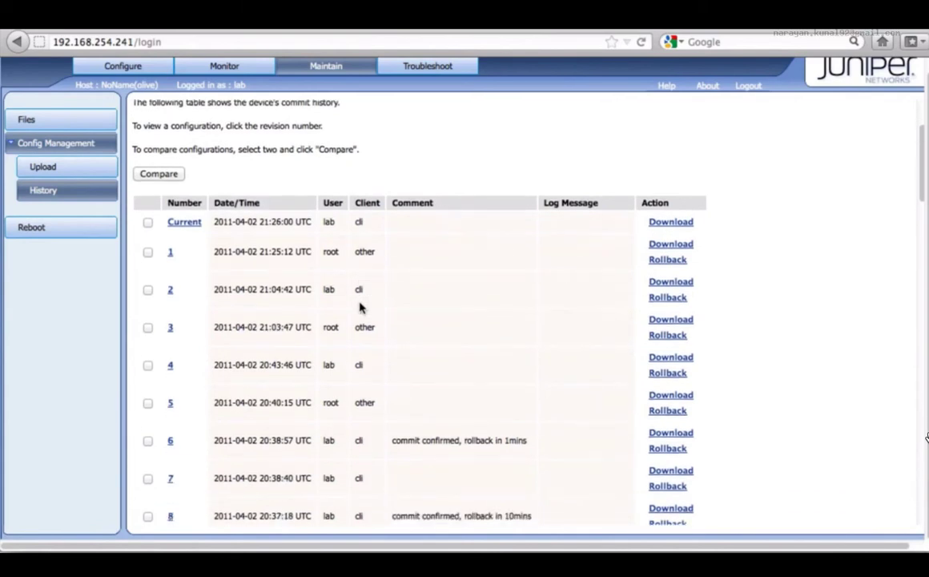
pyautogui.scroll(4, 547, 392)
pyautogui.scroll(-6, 551, 385)
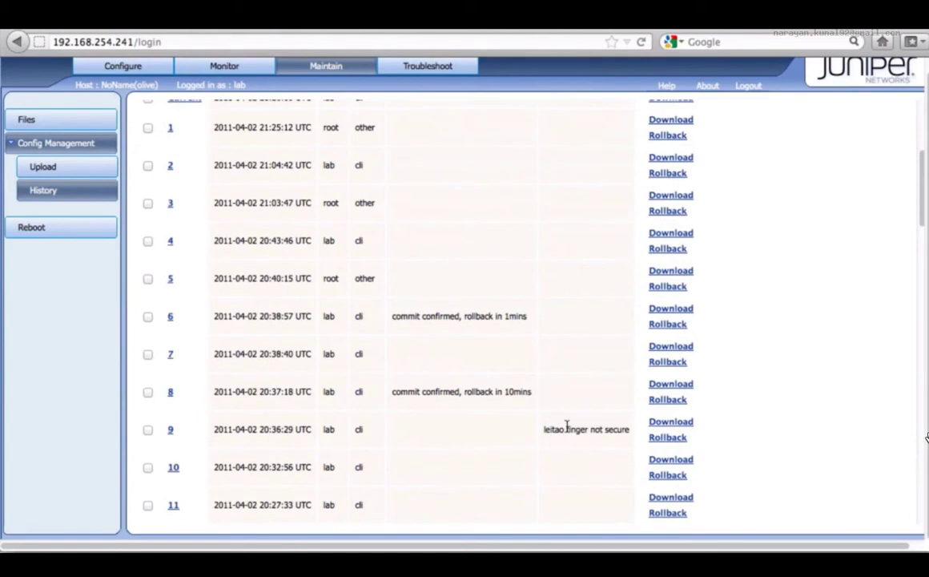
pyautogui.tripleClick(567, 429)
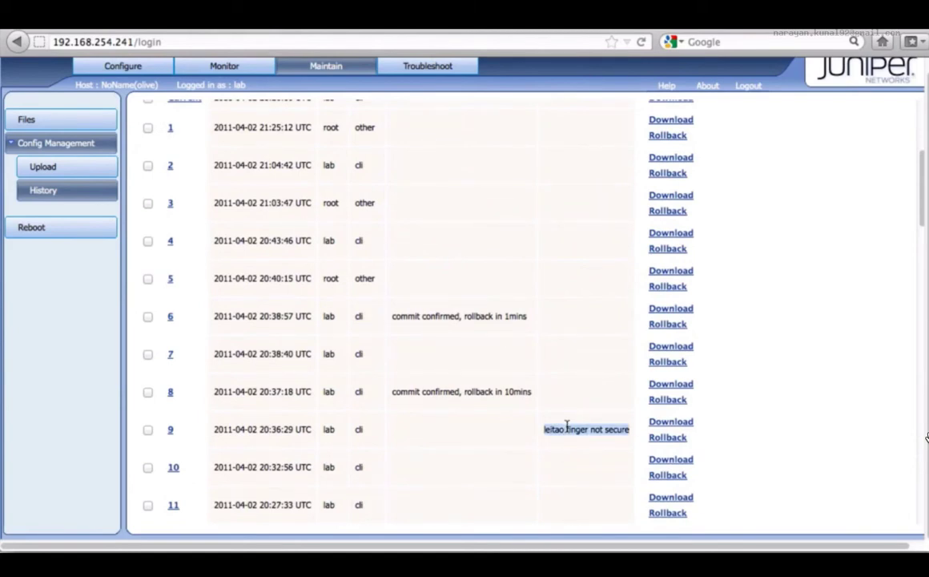
pyautogui.scroll(-6, 567, 429)
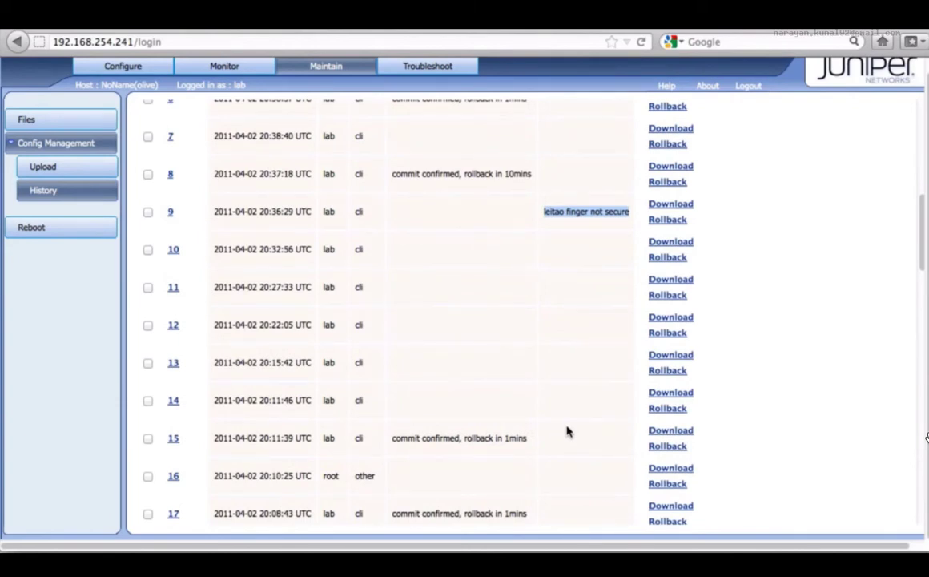
pyautogui.scroll(-5, 566, 431)
pyautogui.scroll(7, 566, 431)
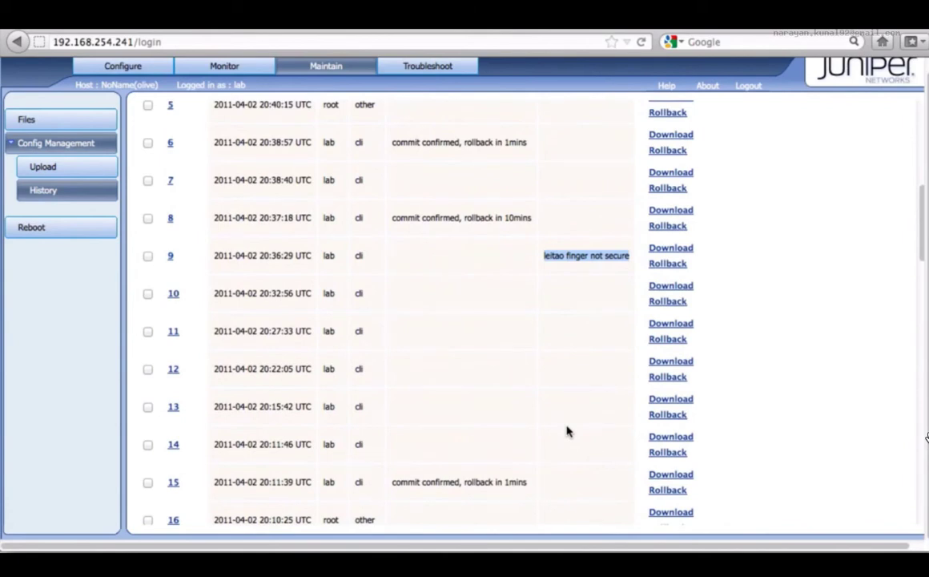
pyautogui.scroll(5, 566, 431)
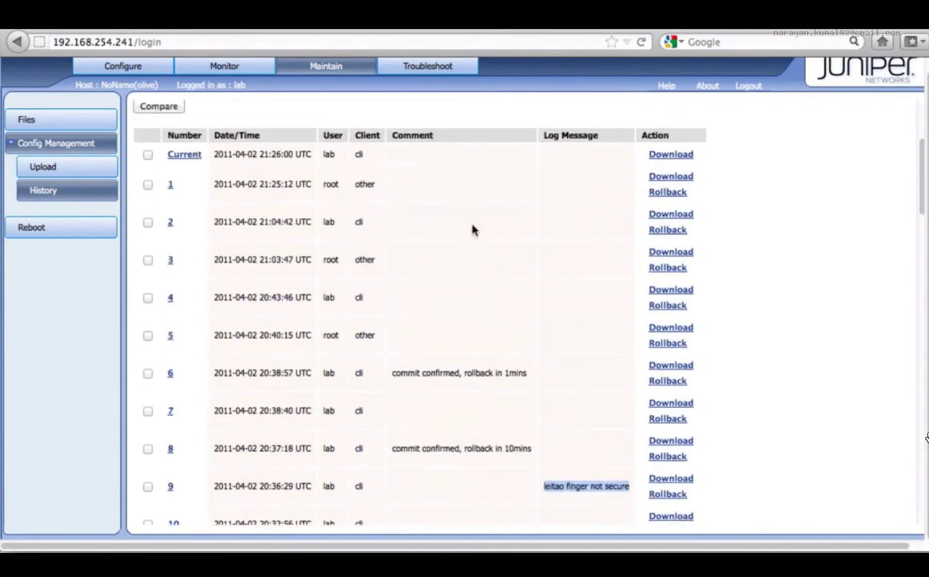
# Look through the Ping Host, Packet Capture, and CLI Terminal troubleshooting tools.
pyautogui.click(420, 71)
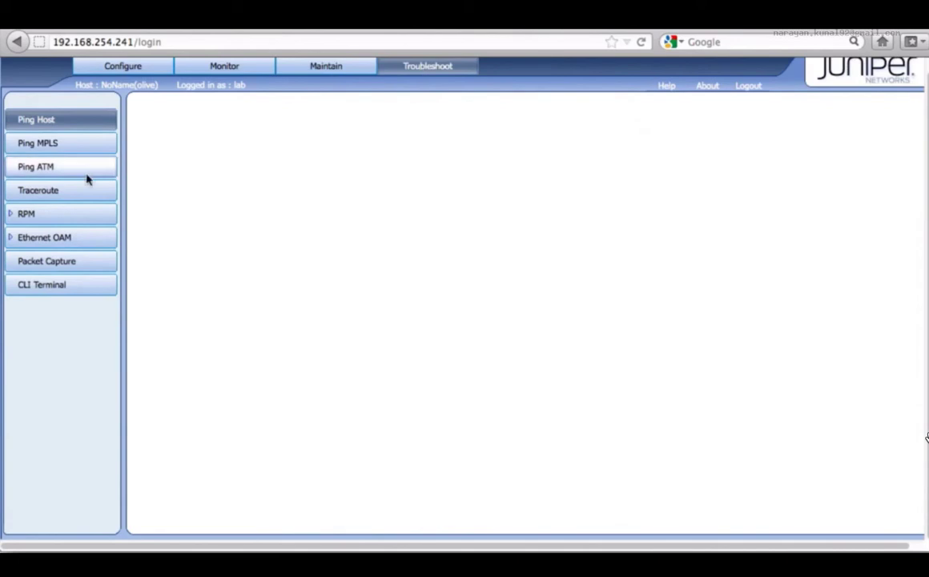
pyautogui.click(51, 134)
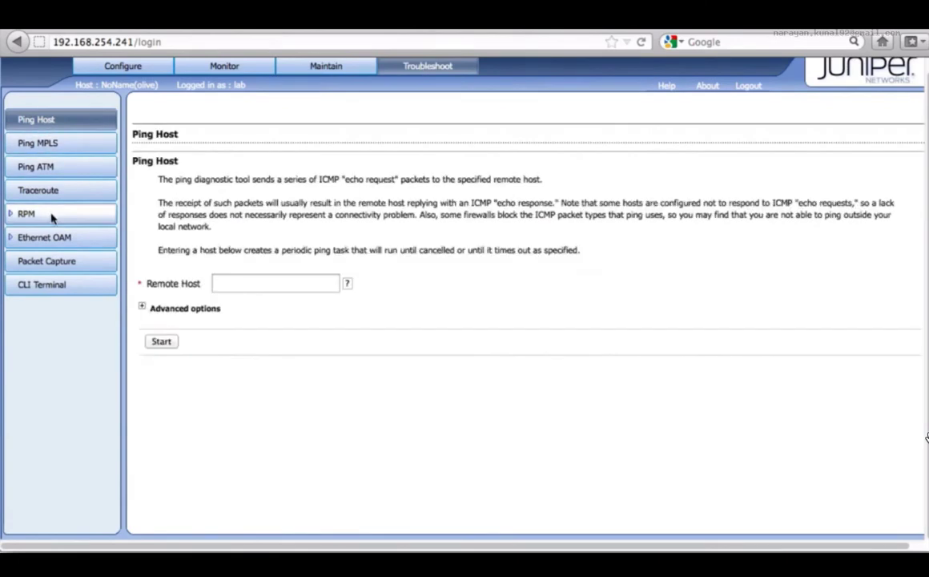
pyautogui.click(81, 265)
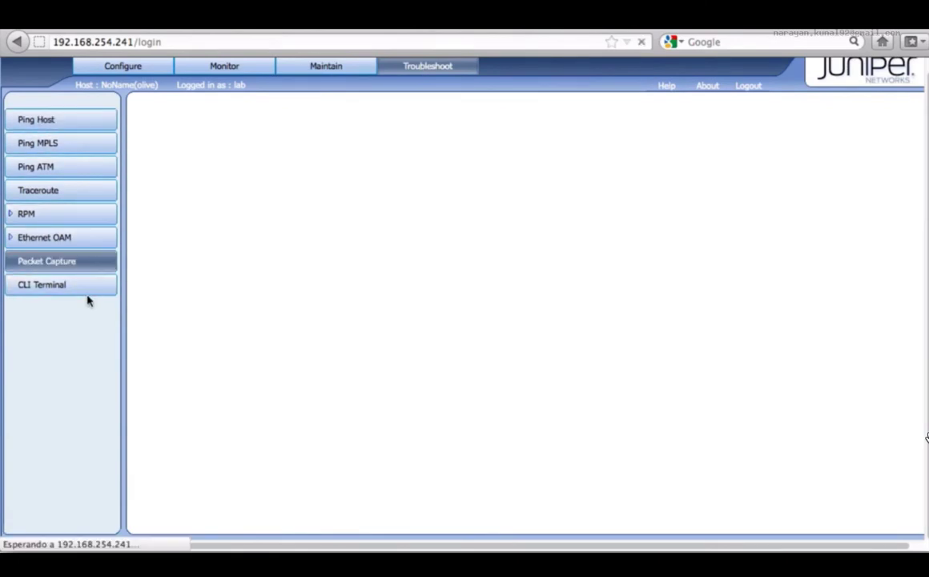
pyautogui.click(88, 289)
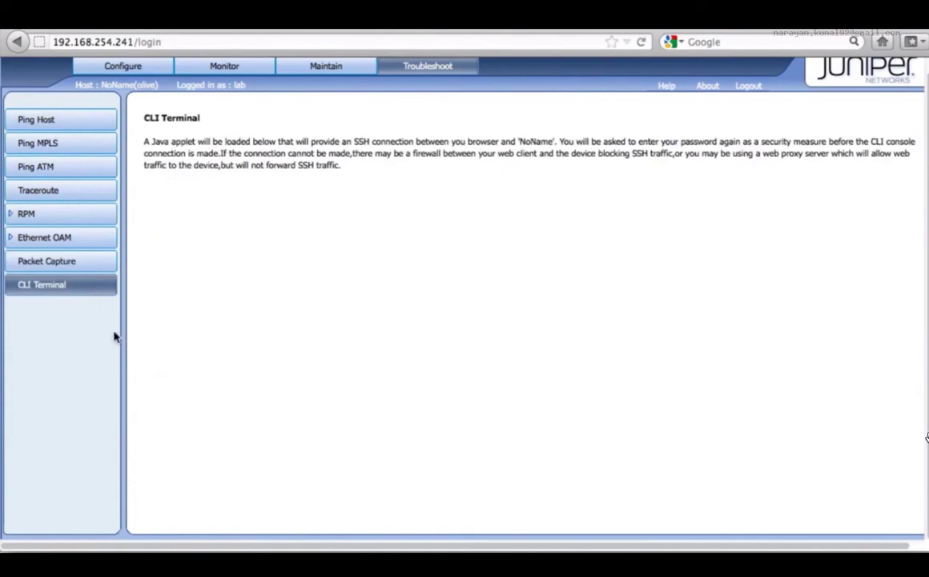